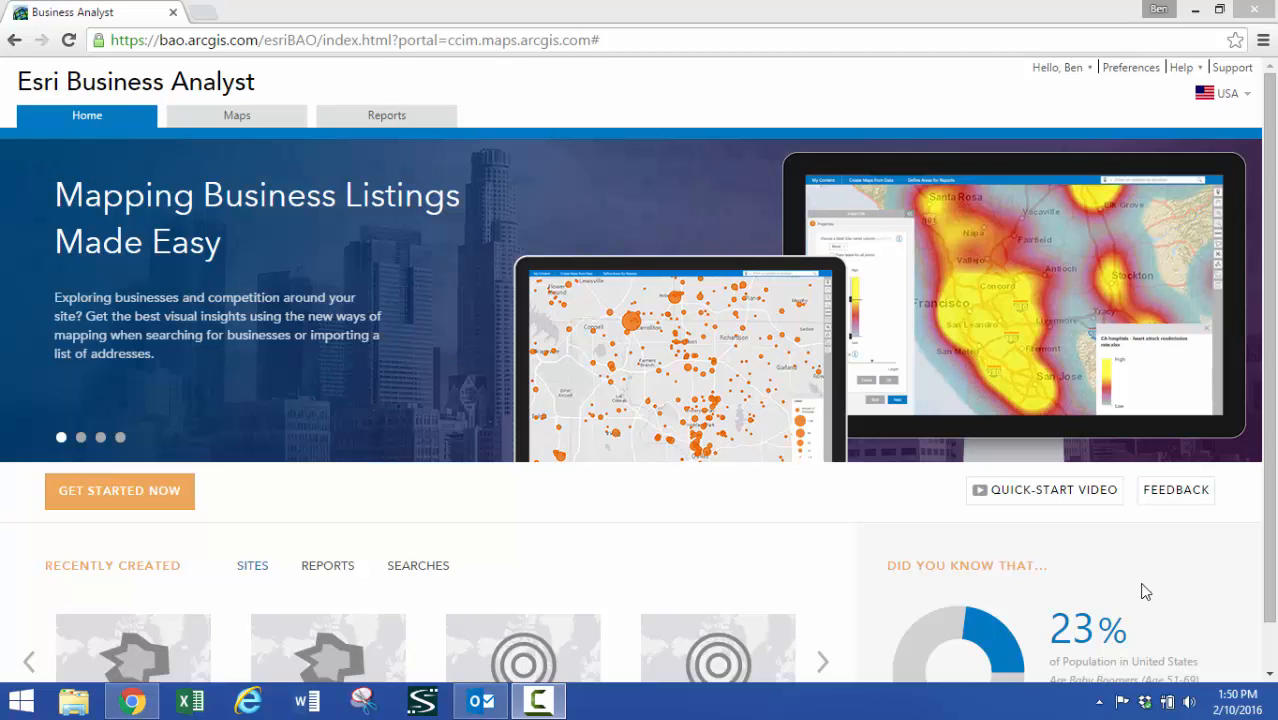
# Open the map, dismiss the guided tours, and place a pin at the I-20 and I-35E interchange south of Dallas
pyautogui.click(214, 118)
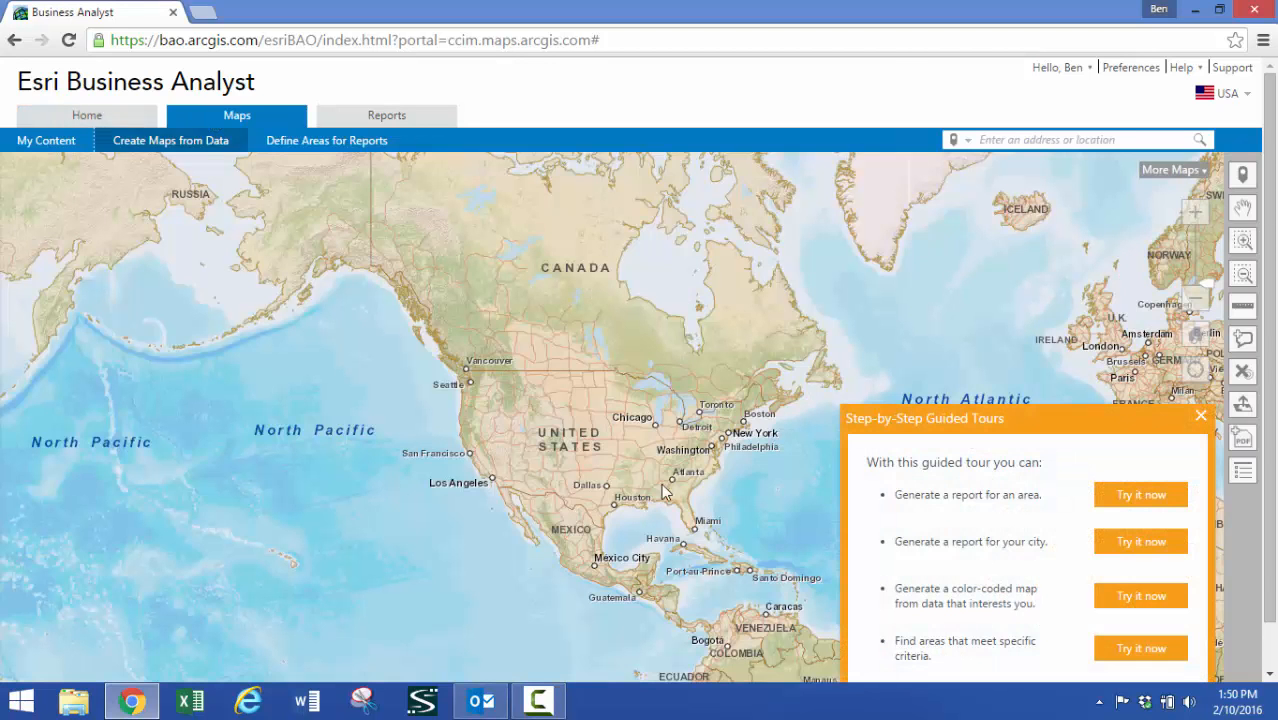
pyautogui.click(1202, 420)
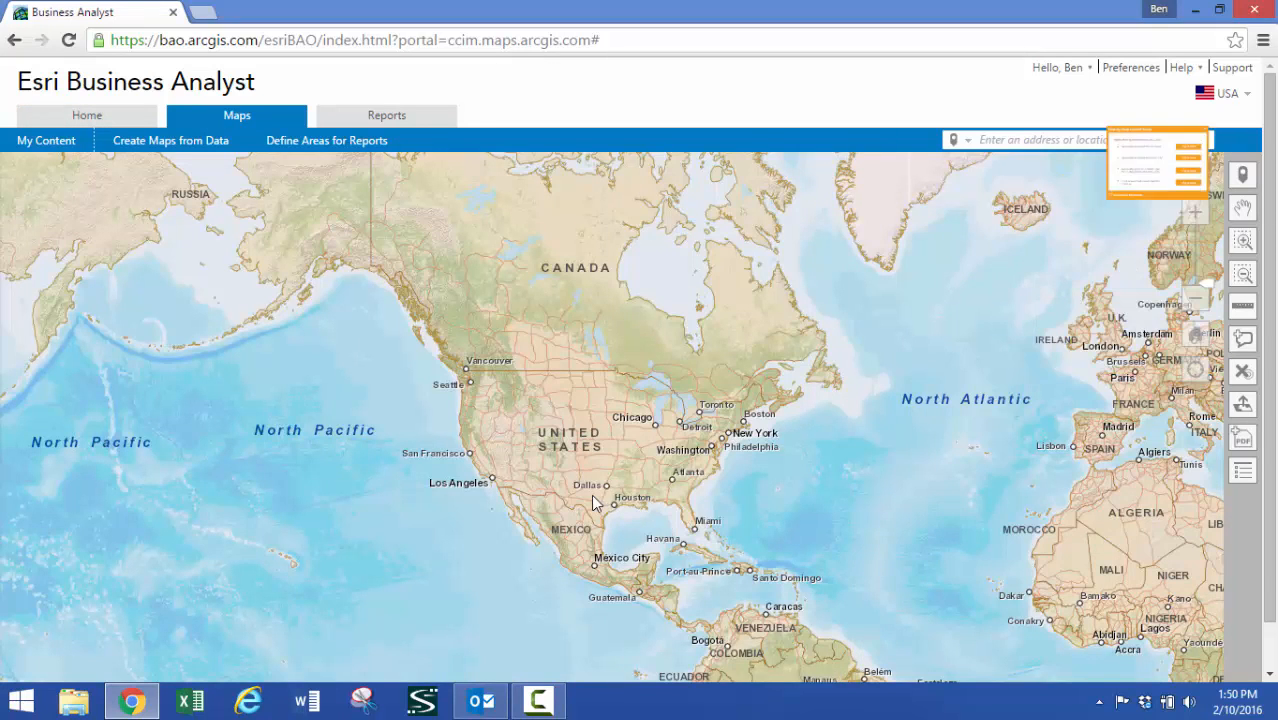
pyautogui.scroll(2, 591, 494)
pyautogui.scroll(3, 618, 490)
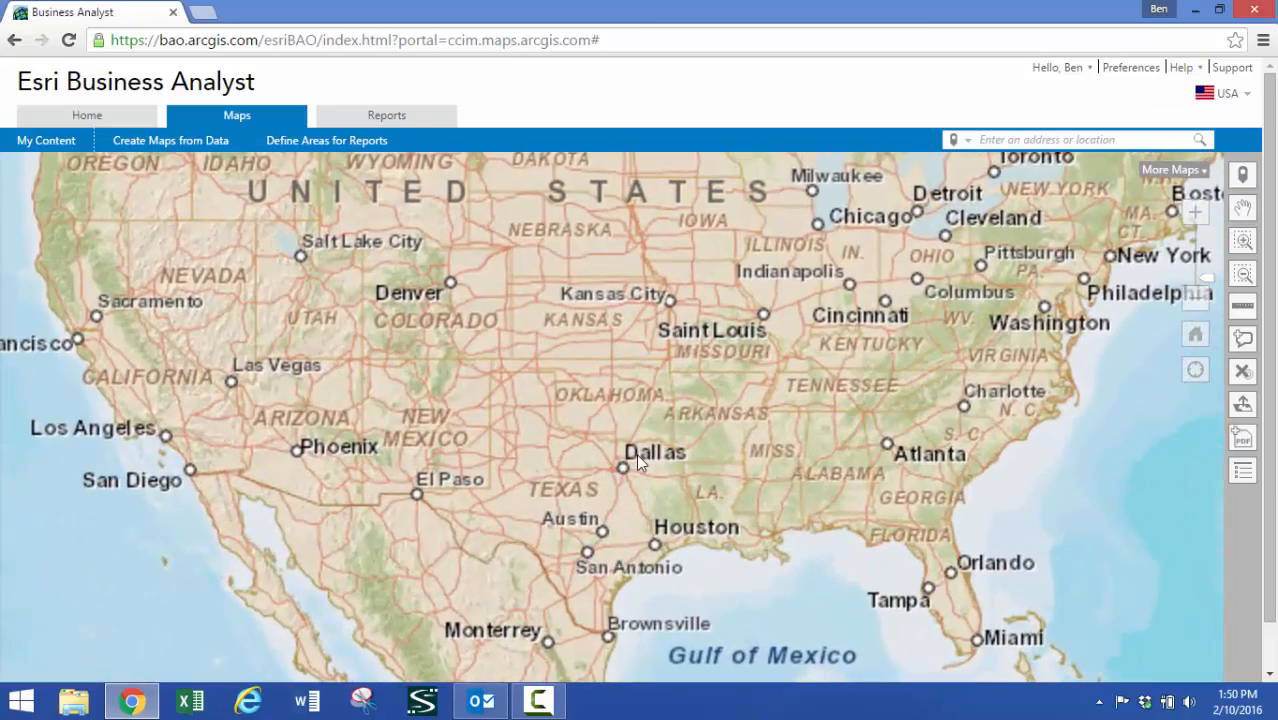
pyautogui.scroll(3, 592, 505)
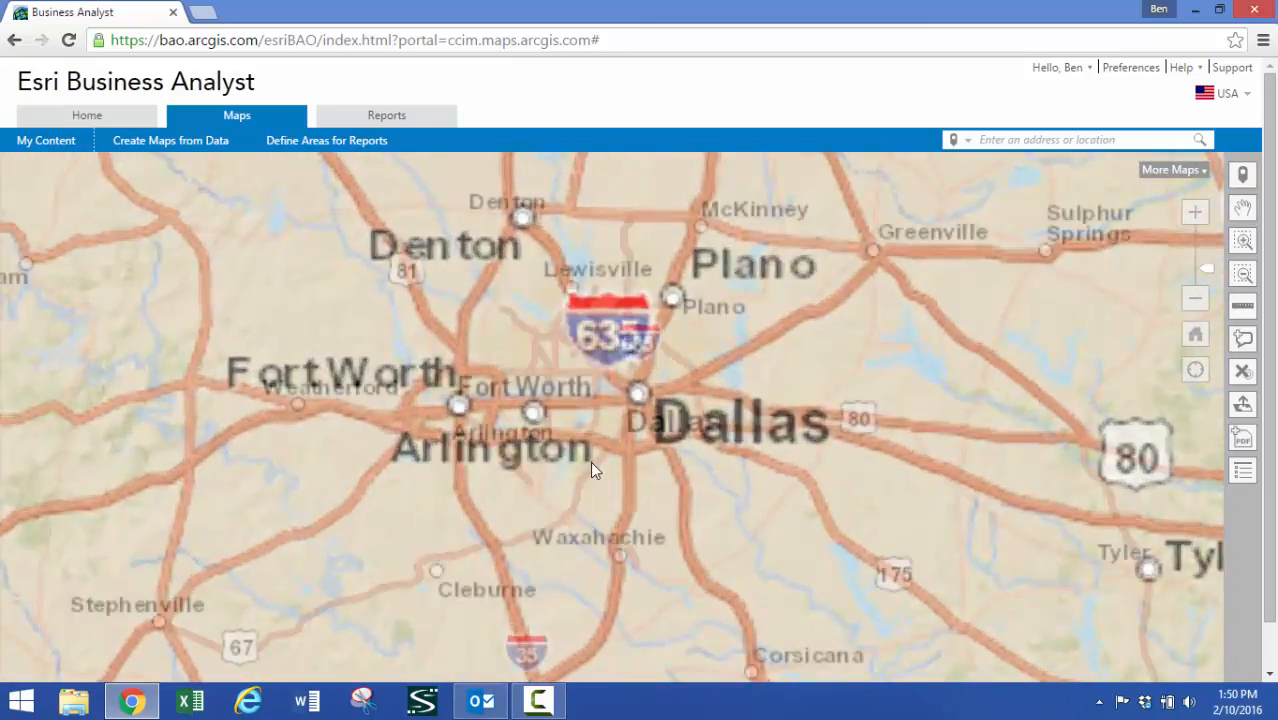
pyautogui.moveTo(593, 463); pyautogui.dragTo(613, 478)
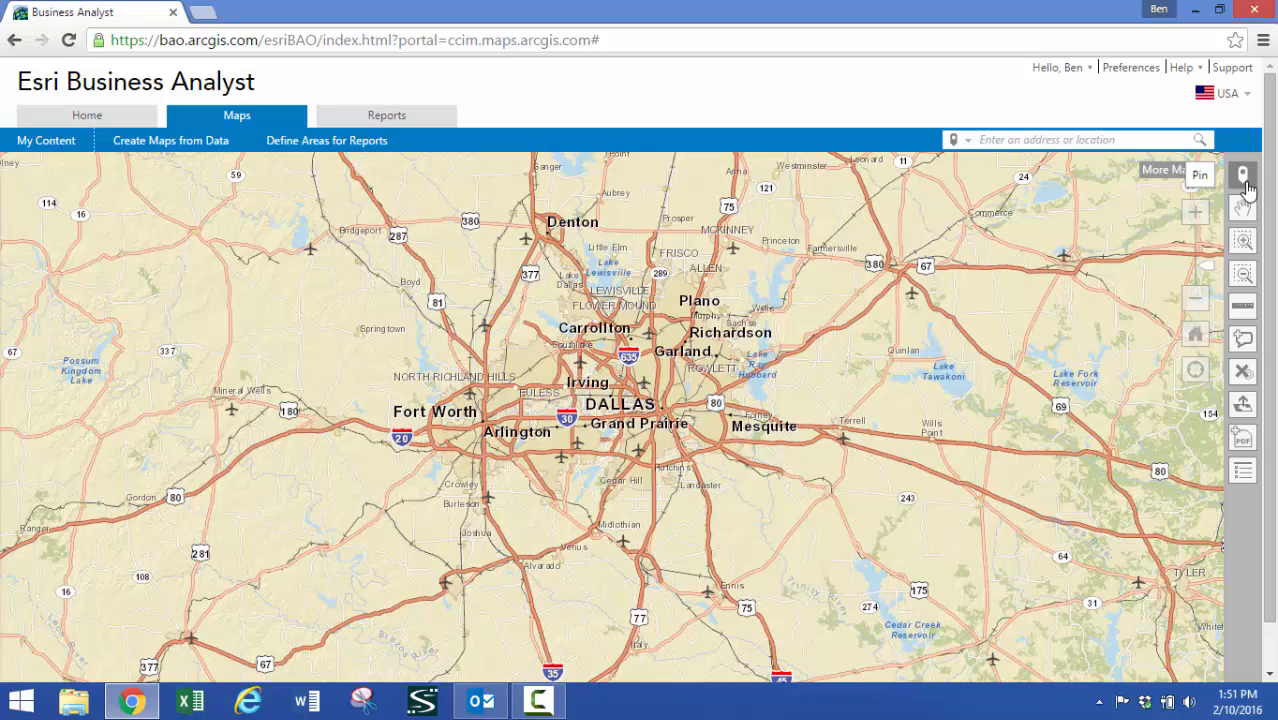
pyautogui.click(1245, 182)
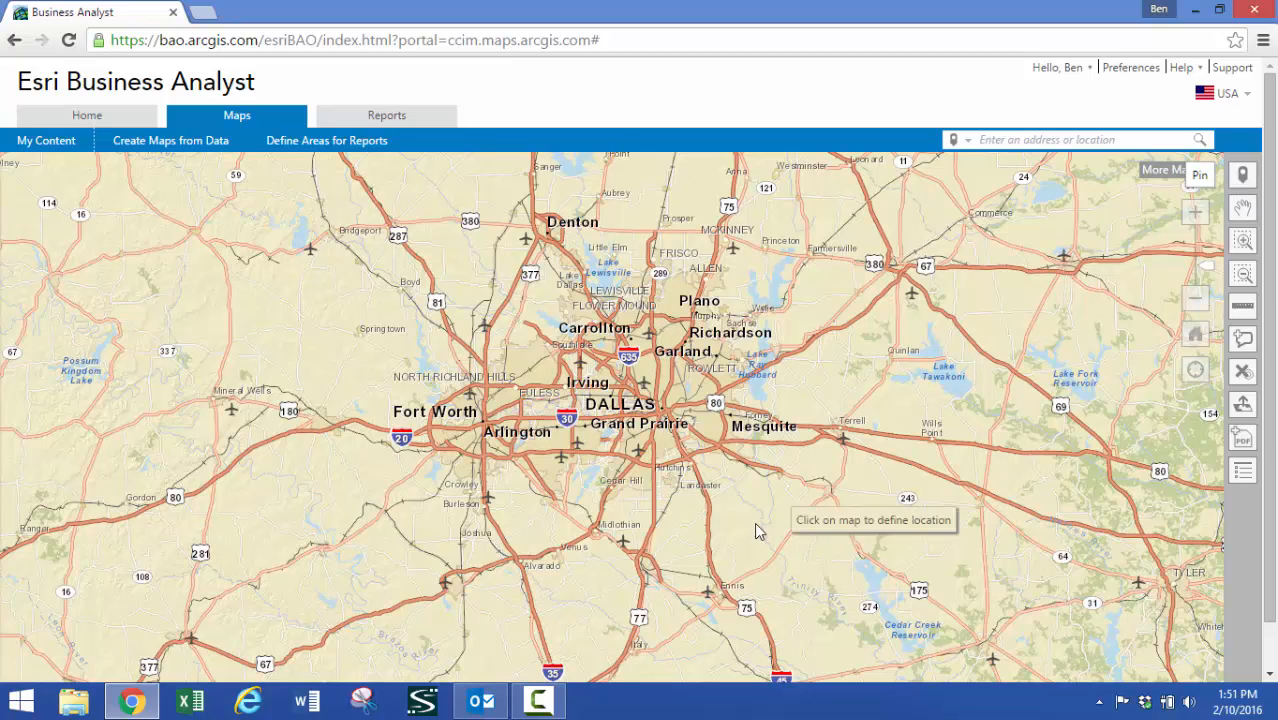
pyautogui.click(655, 468)
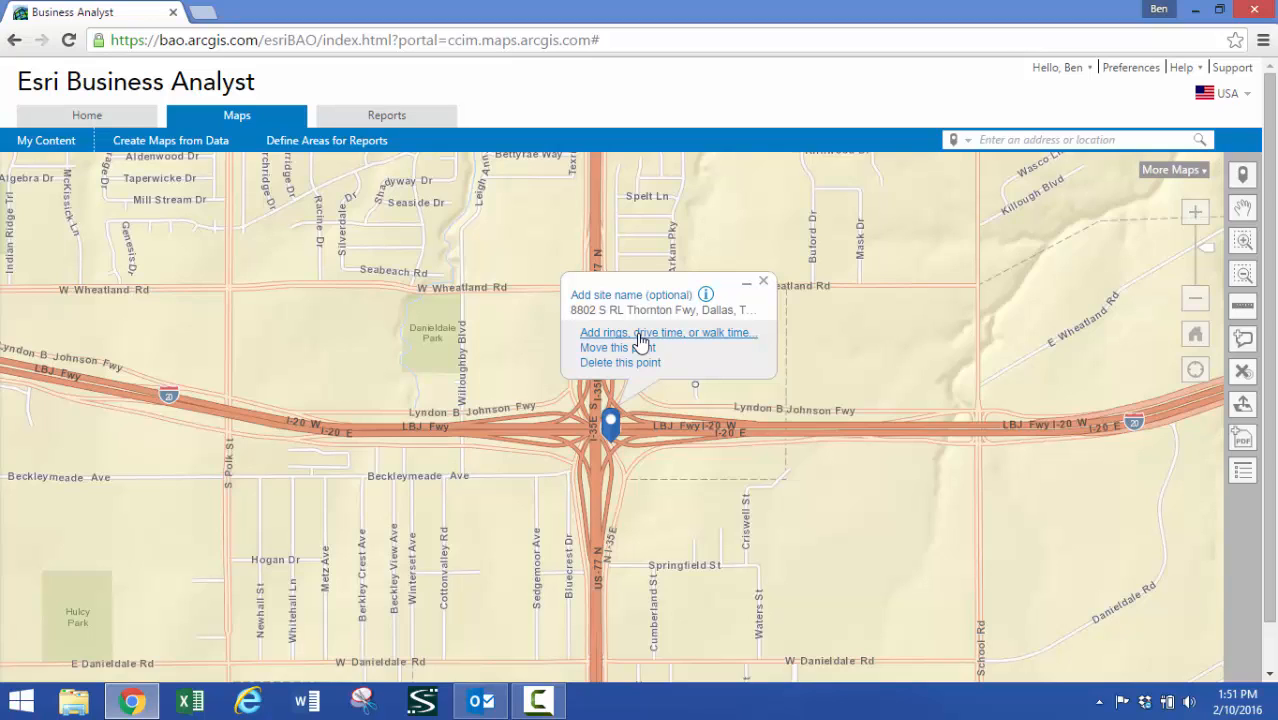
# Give the Dallas pin a single drive time of 45 minutes, clearing the second and third time values
pyautogui.click(632, 340)
pyautogui.click(668, 274)
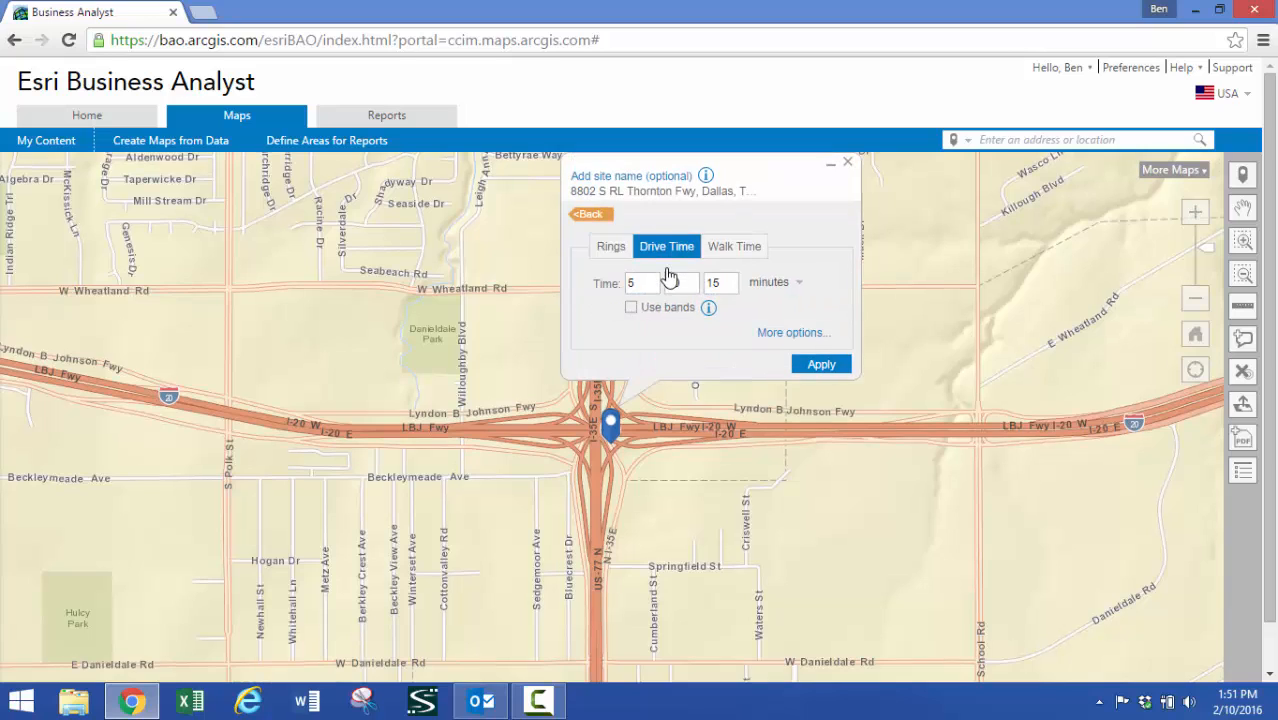
pyautogui.doubleClick(731, 283)
pyautogui.press('BackSpace')
pyautogui.doubleClick(682, 283)
pyautogui.press('BackSpace')
pyautogui.doubleClick(645, 283)
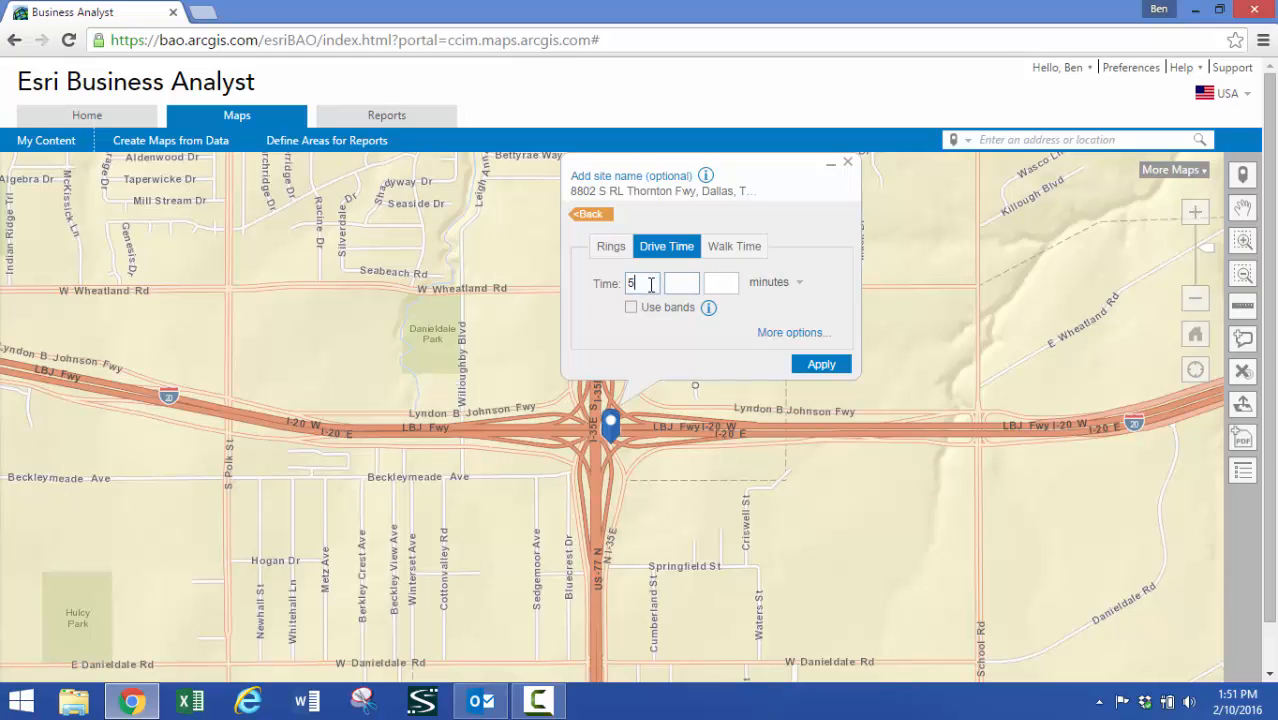
pyautogui.write('45')
# Base the Dallas drive time on typical traffic conditions for Monday at 7:00 AM and apply it to the map
pyautogui.click(780, 333)
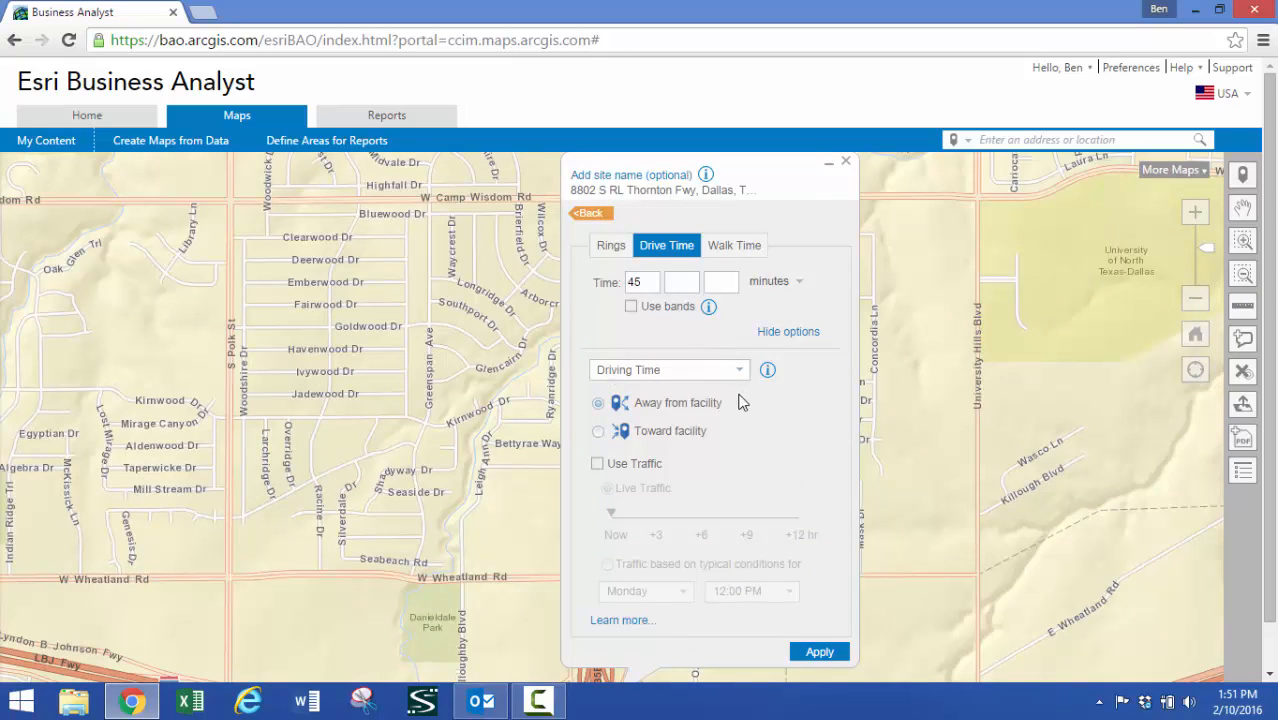
pyautogui.click(597, 464)
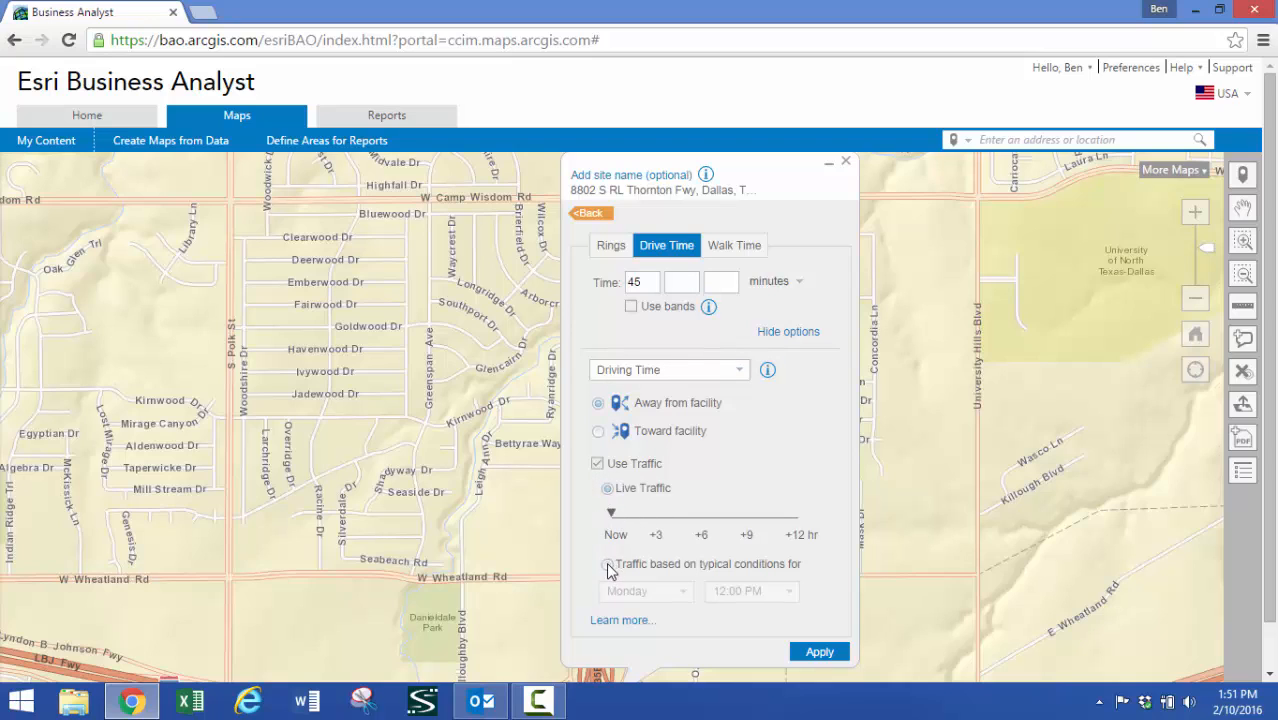
pyautogui.click(608, 565)
pyautogui.click(791, 597)
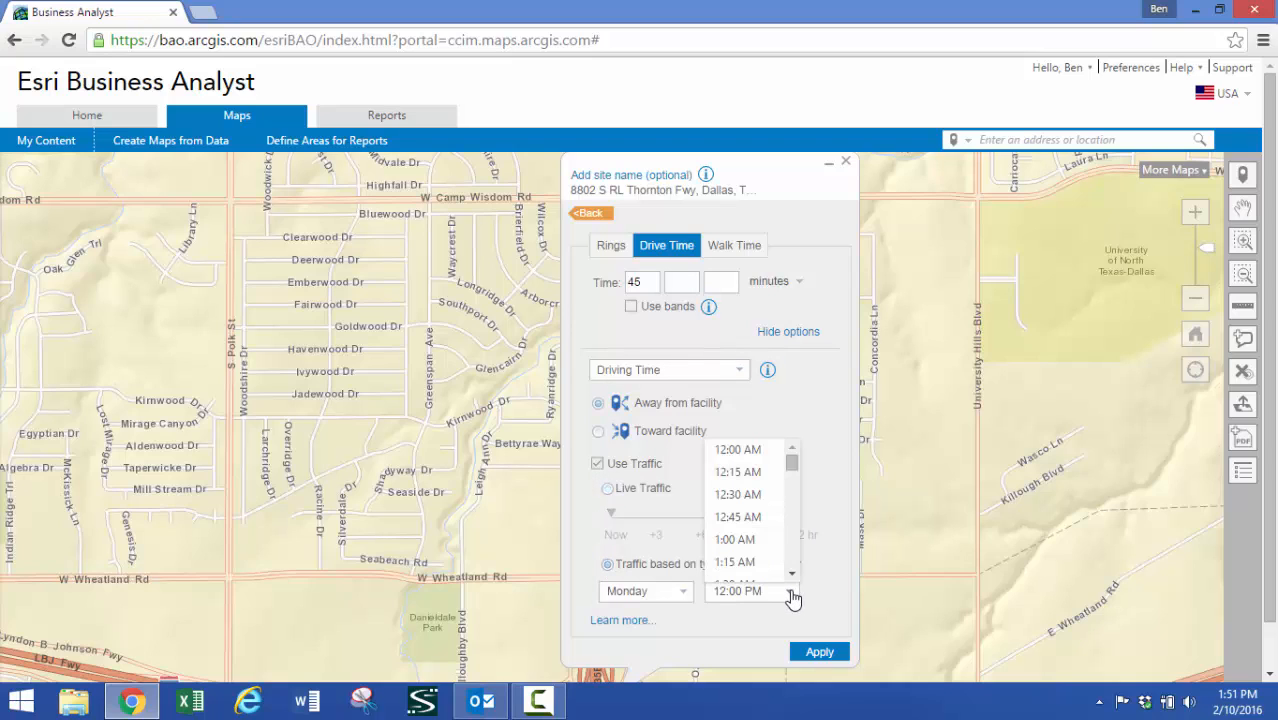
pyautogui.moveTo(792, 470); pyautogui.dragTo(795, 493)
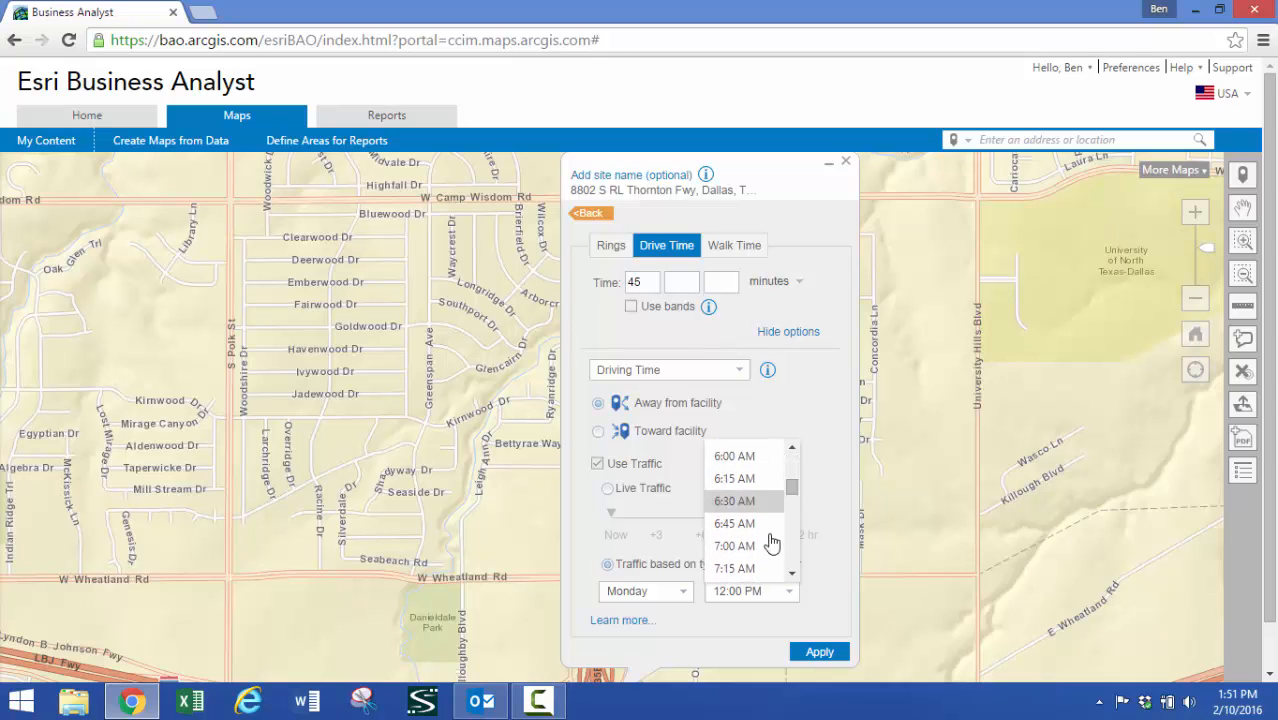
pyautogui.click(752, 546)
pyautogui.moveTo(1274, 318); pyautogui.dragTo(1274, 347)
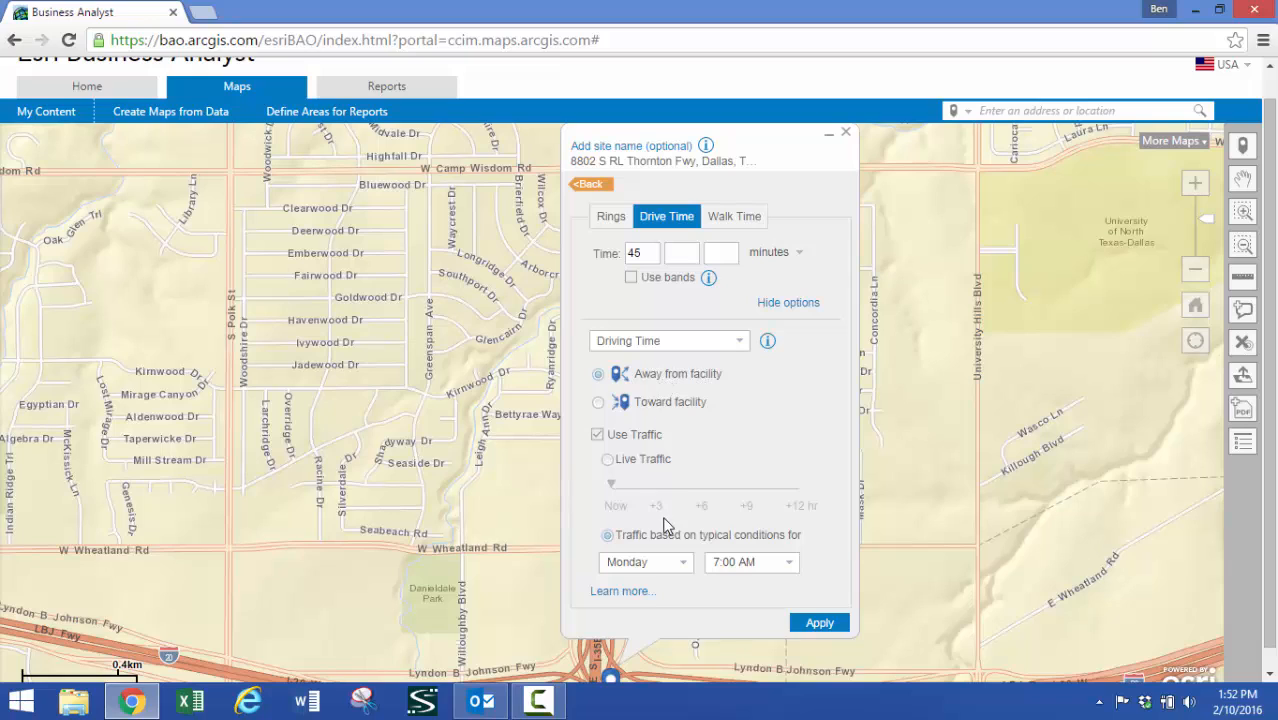
pyautogui.click(820, 625)
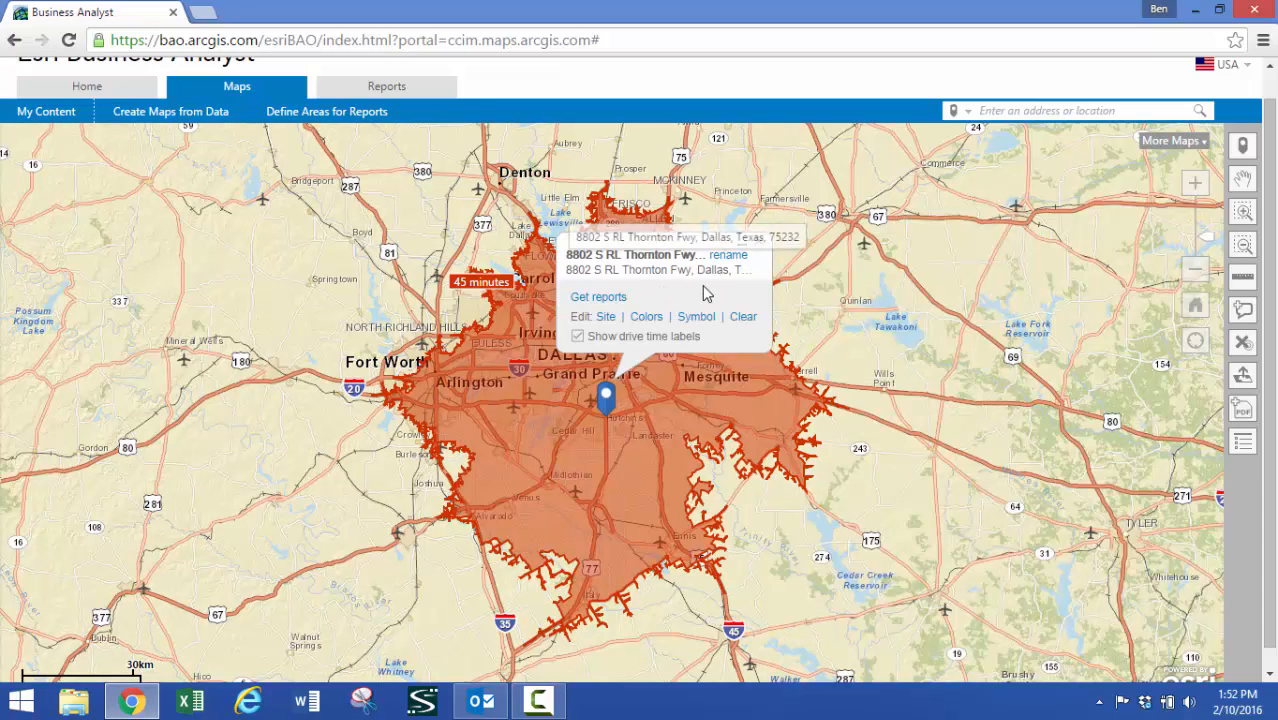
# Pin the I-20 and I-35W interchange in south Fort Worth and give it a single drive time of 45 minutes
pyautogui.click(758, 244)
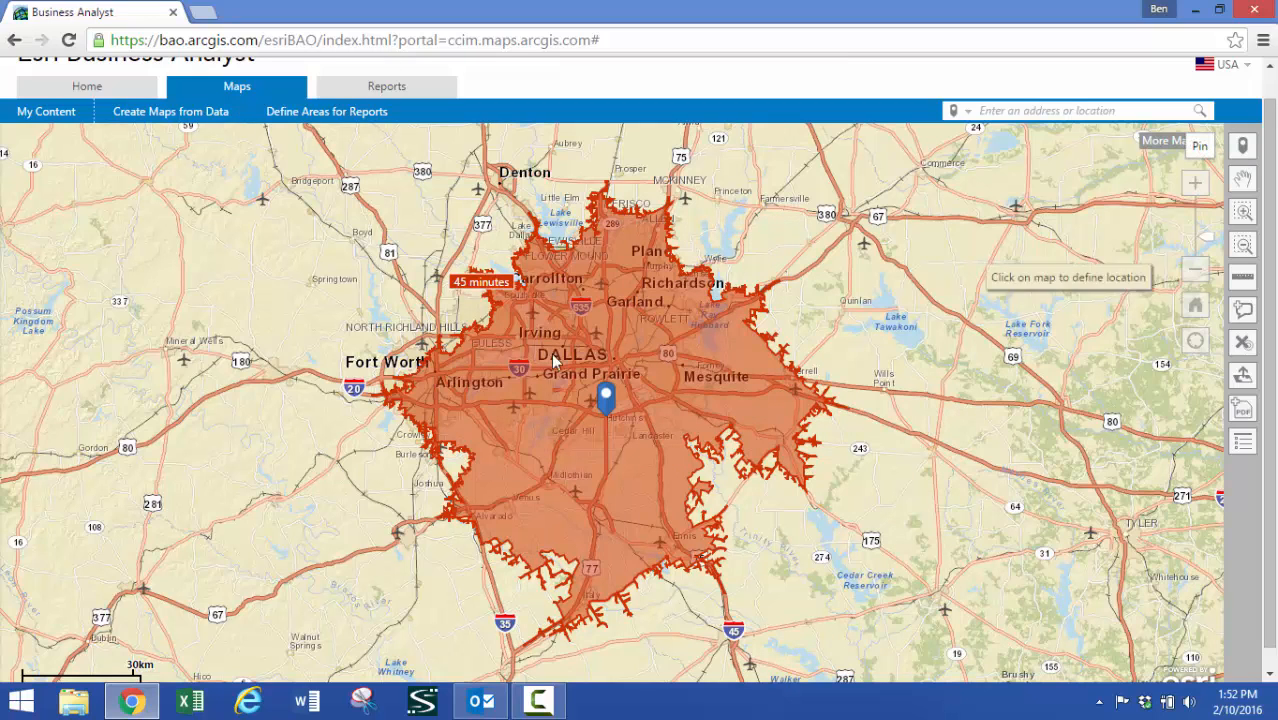
pyautogui.click(437, 415)
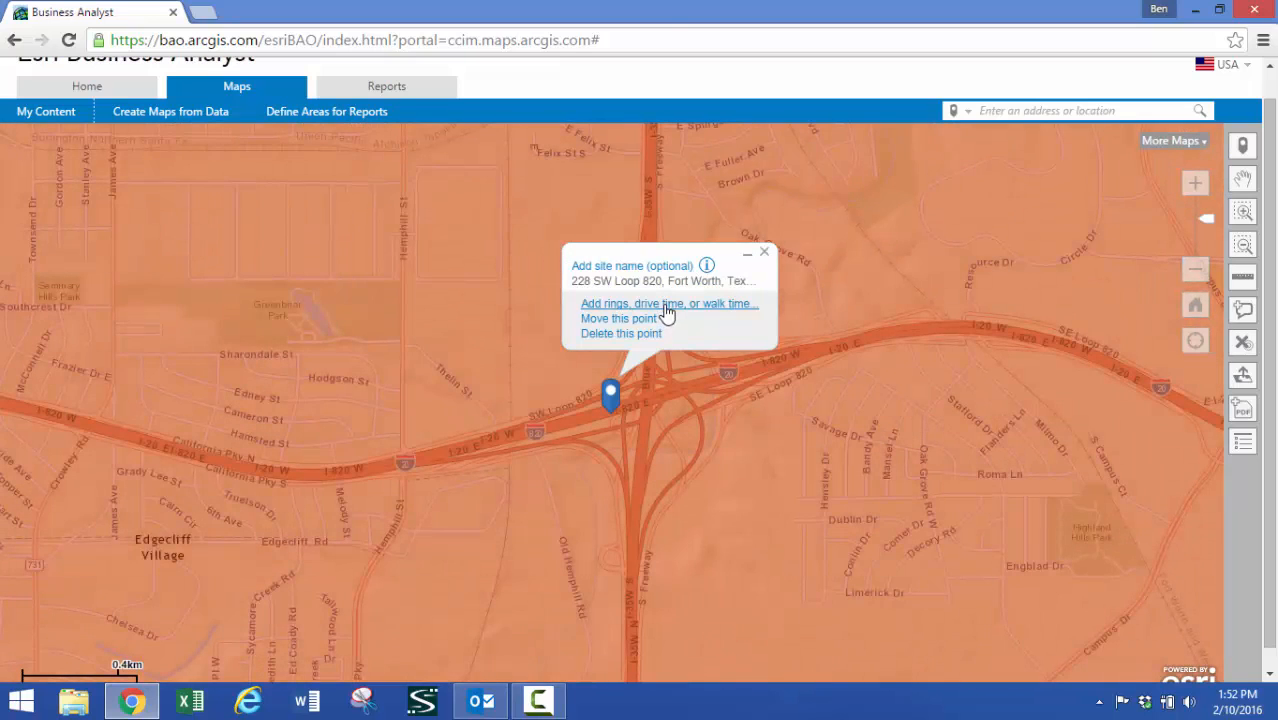
pyautogui.click(665, 306)
pyautogui.click(694, 247)
pyautogui.press('Tab')
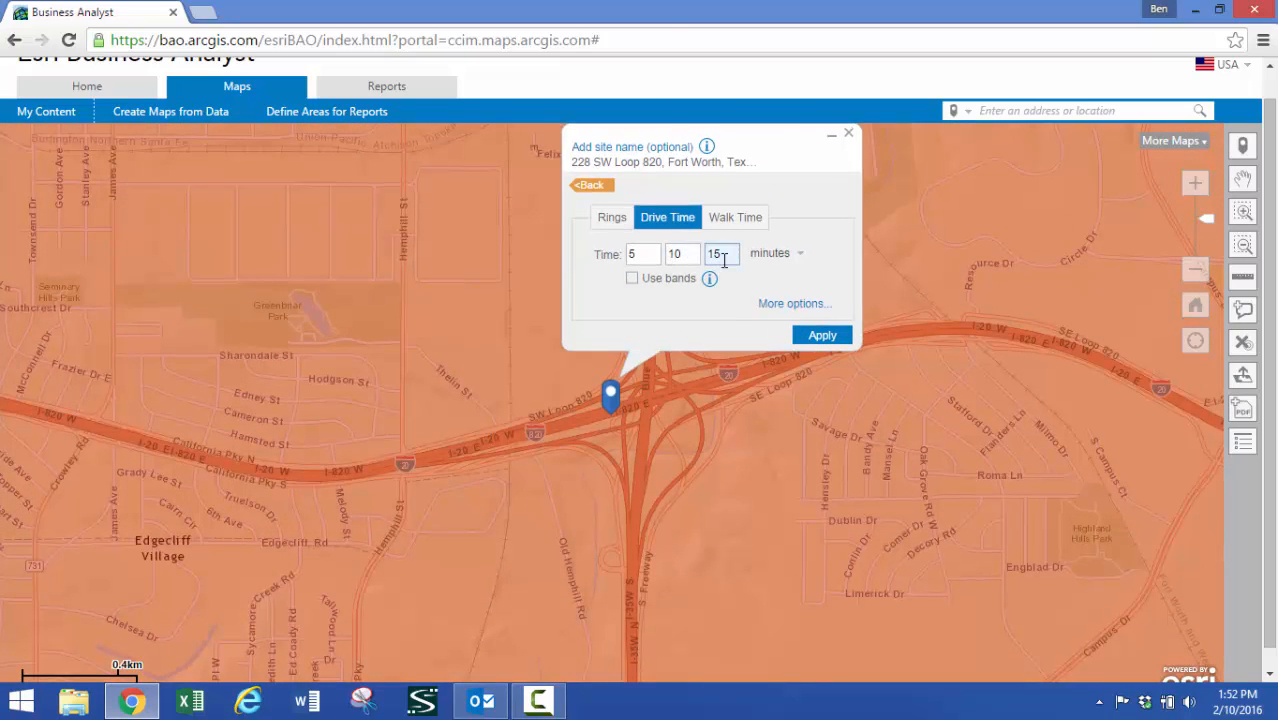
pyautogui.press('BackSpace')
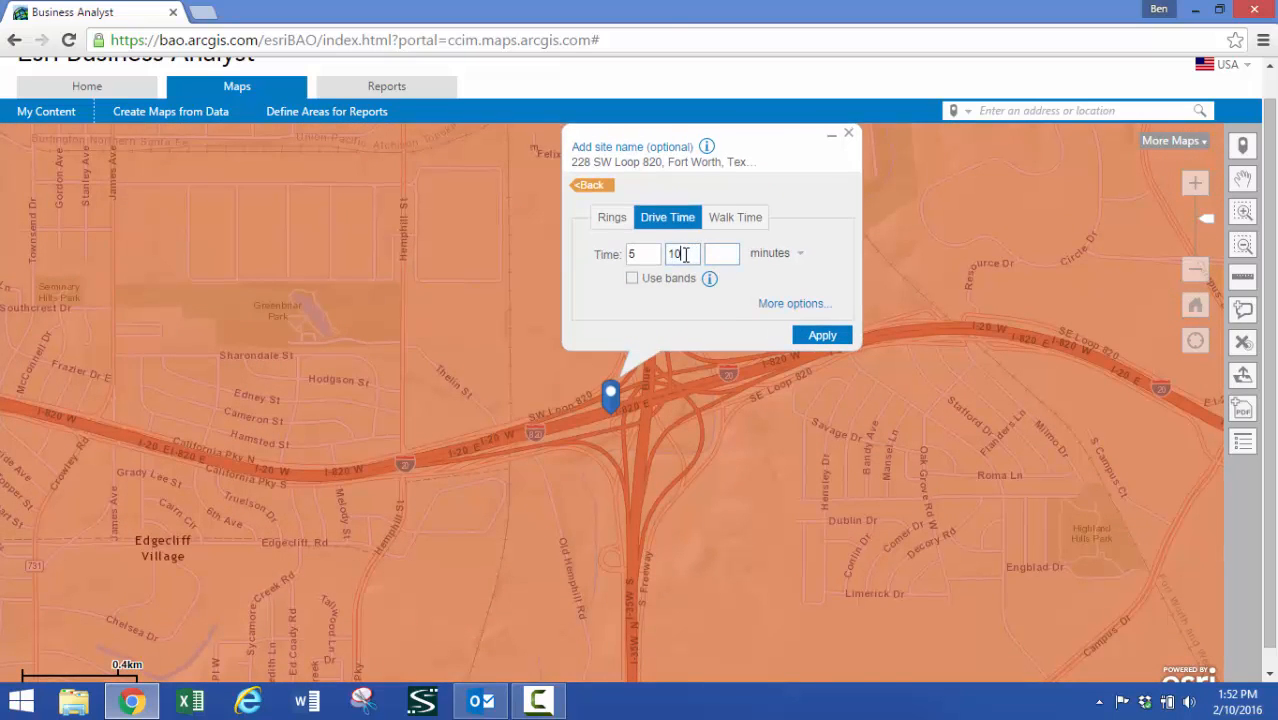
pyautogui.moveTo(688, 254); pyautogui.dragTo(612, 268)
pyautogui.doubleClick(641, 254)
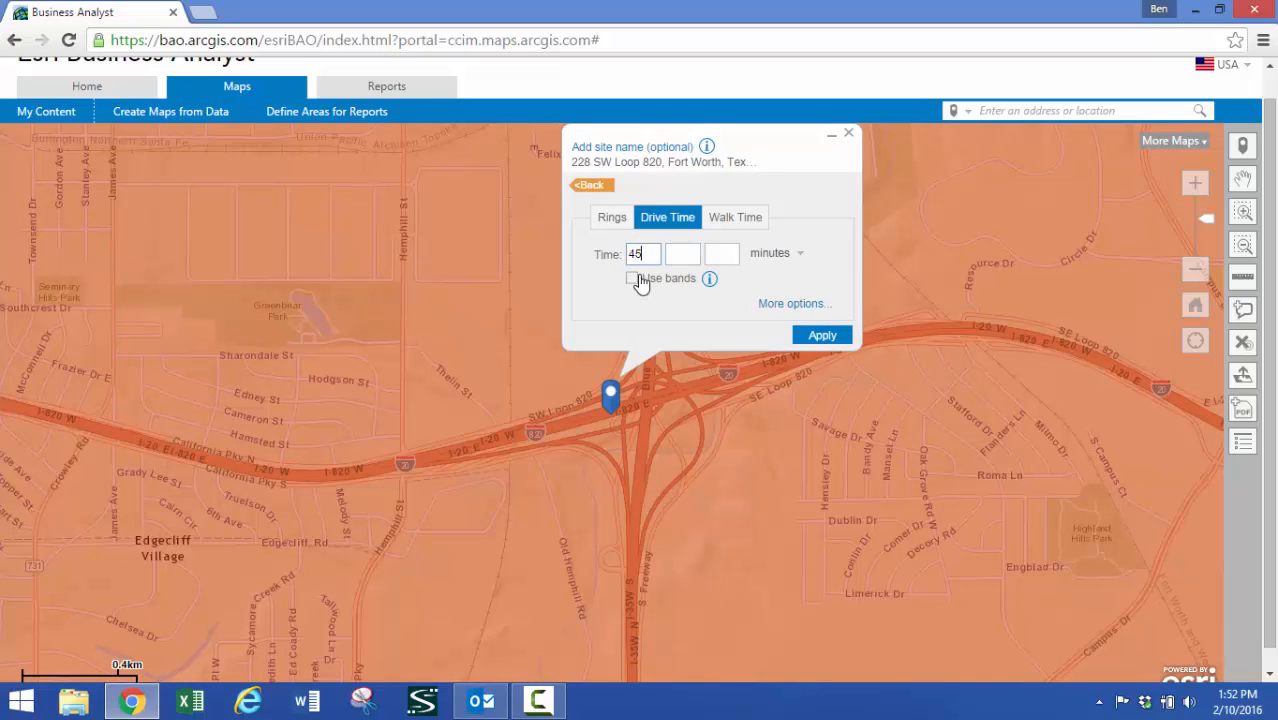
# Base the Fort Worth drive time on typical traffic conditions for Monday at 8:00 AM and apply it to the map
pyautogui.click(785, 303)
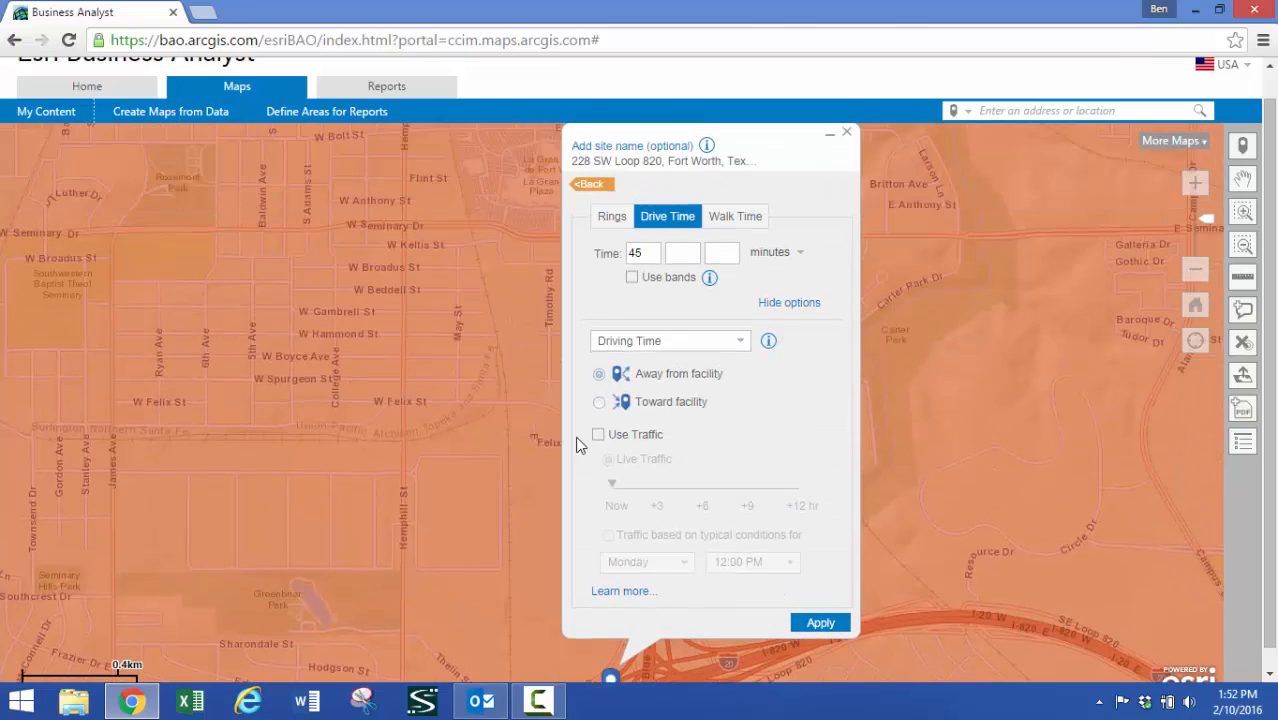
pyautogui.click(598, 434)
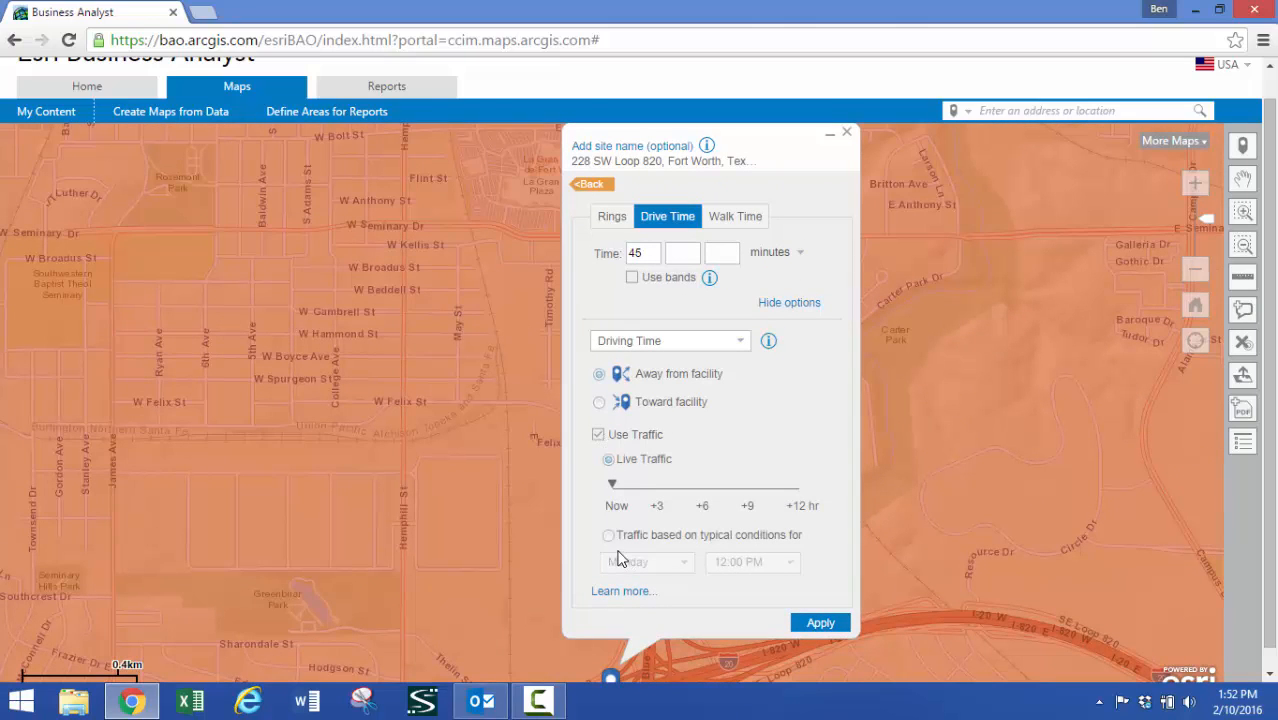
pyautogui.click(609, 536)
pyautogui.click(790, 563)
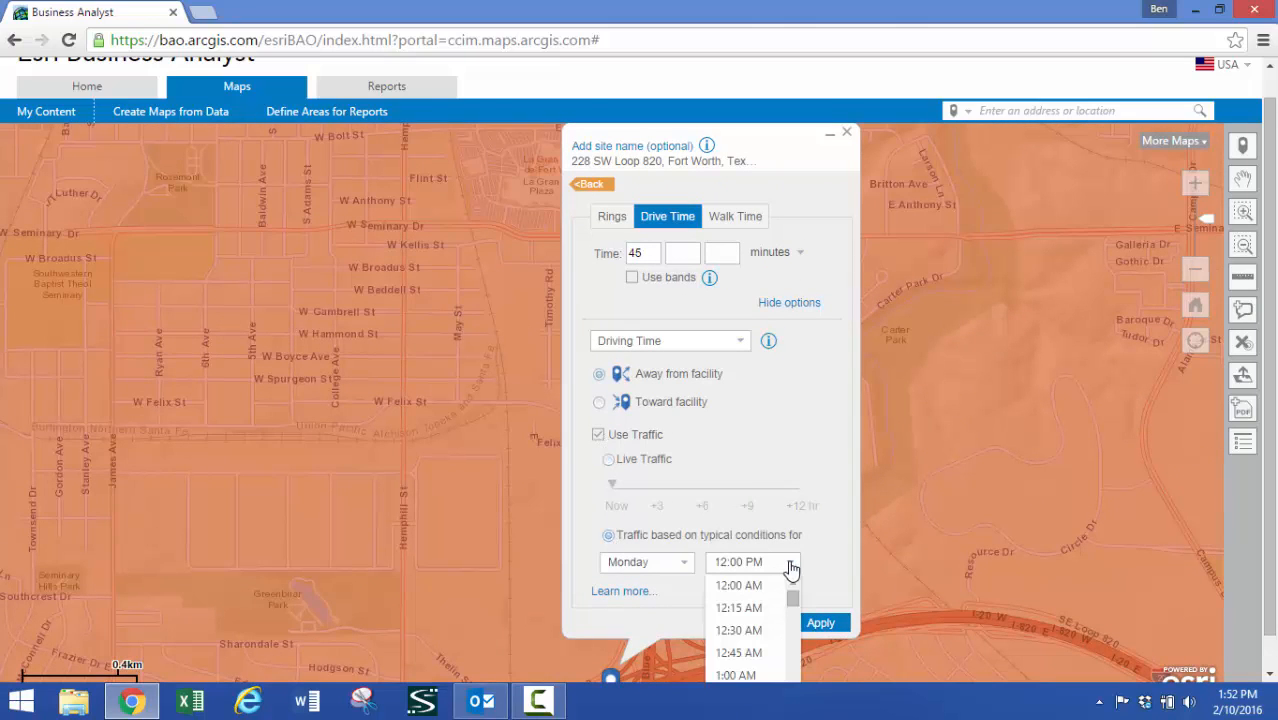
pyautogui.moveTo(793, 598); pyautogui.dragTo(793, 628)
pyautogui.click(758, 634)
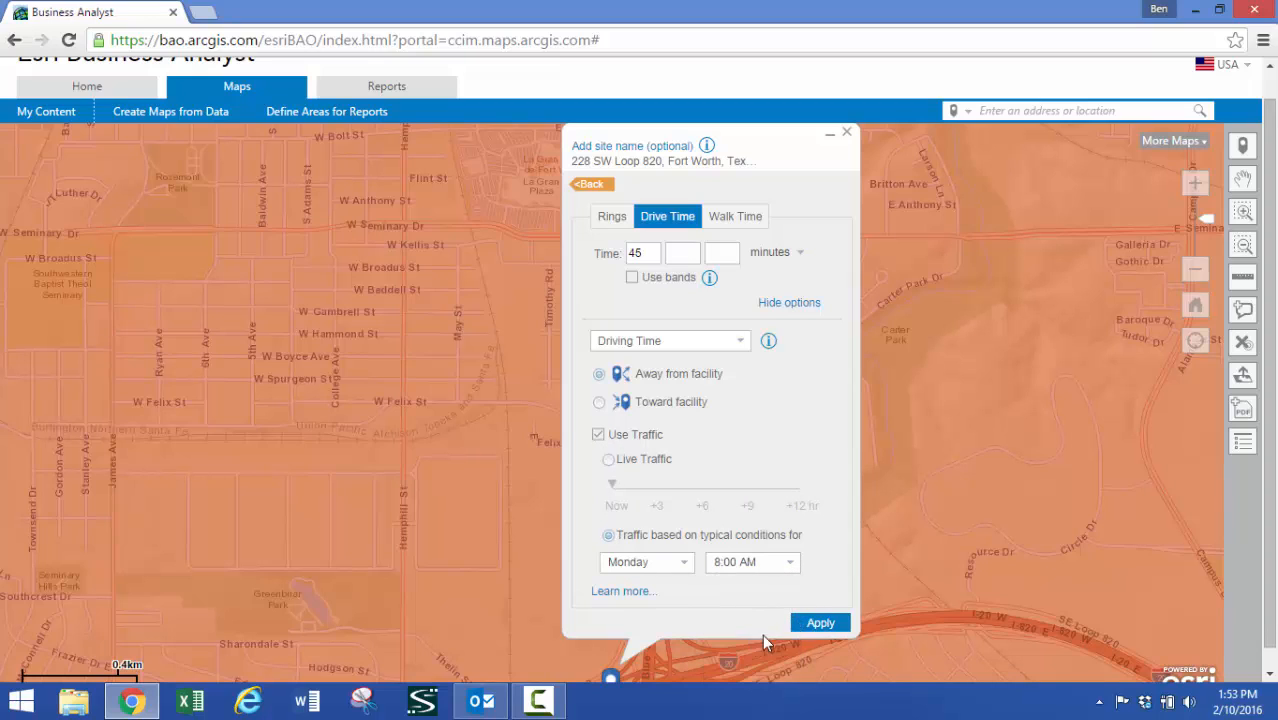
pyautogui.click(822, 626)
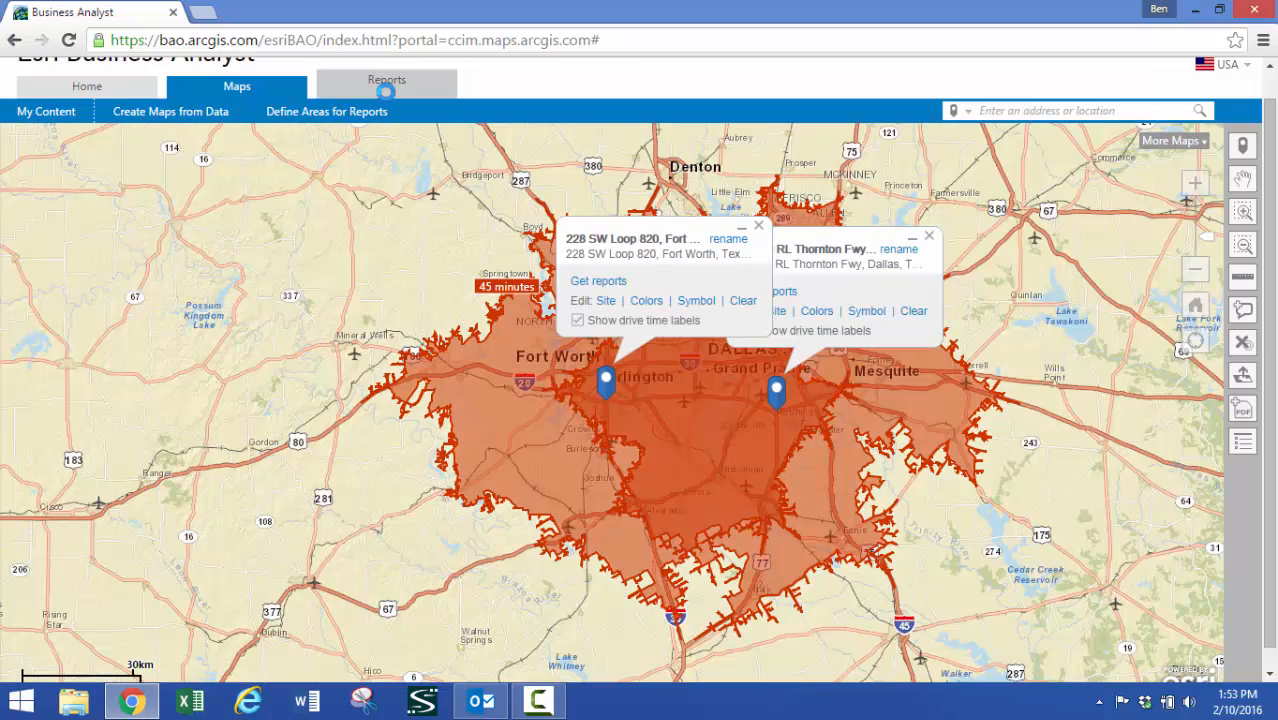
# Run the Business Summary standard report for only the two 45-minute sites, deselecting the 5-minute Dallas site
pyautogui.click(397, 90)
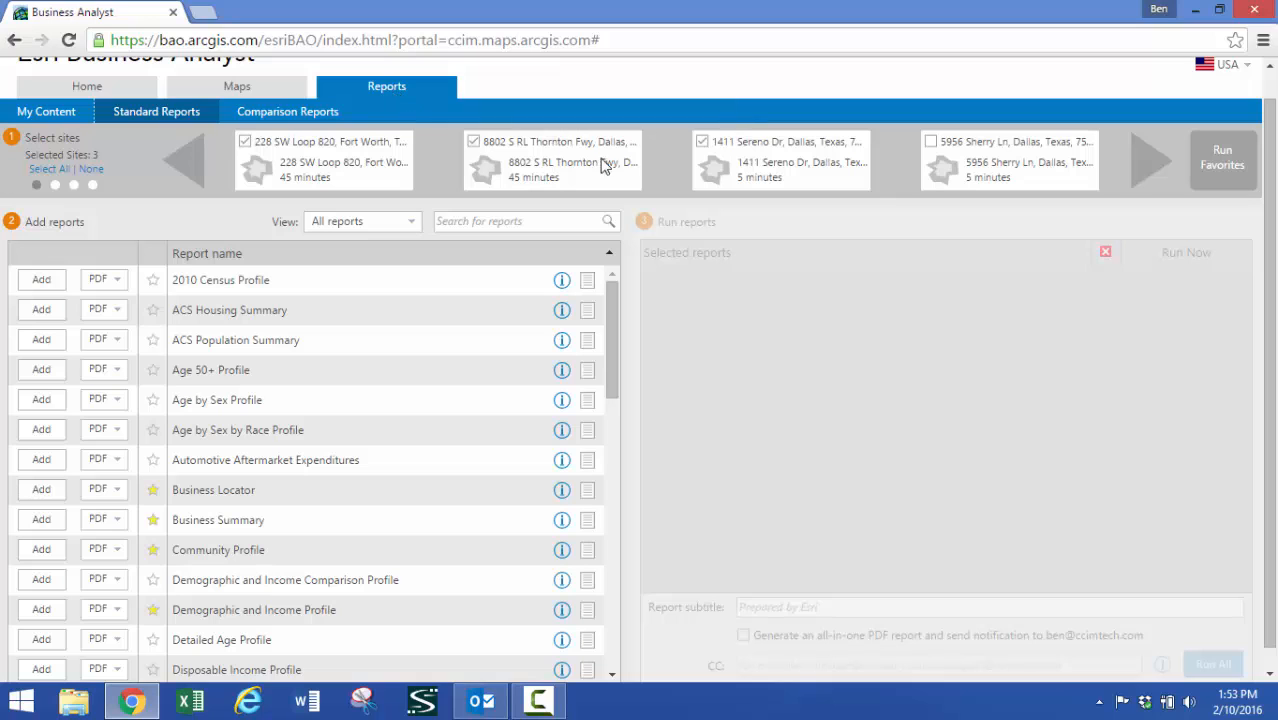
pyautogui.click(703, 143)
pyautogui.scroll(-1, 614, 340)
pyautogui.scroll(-1, 614, 340)
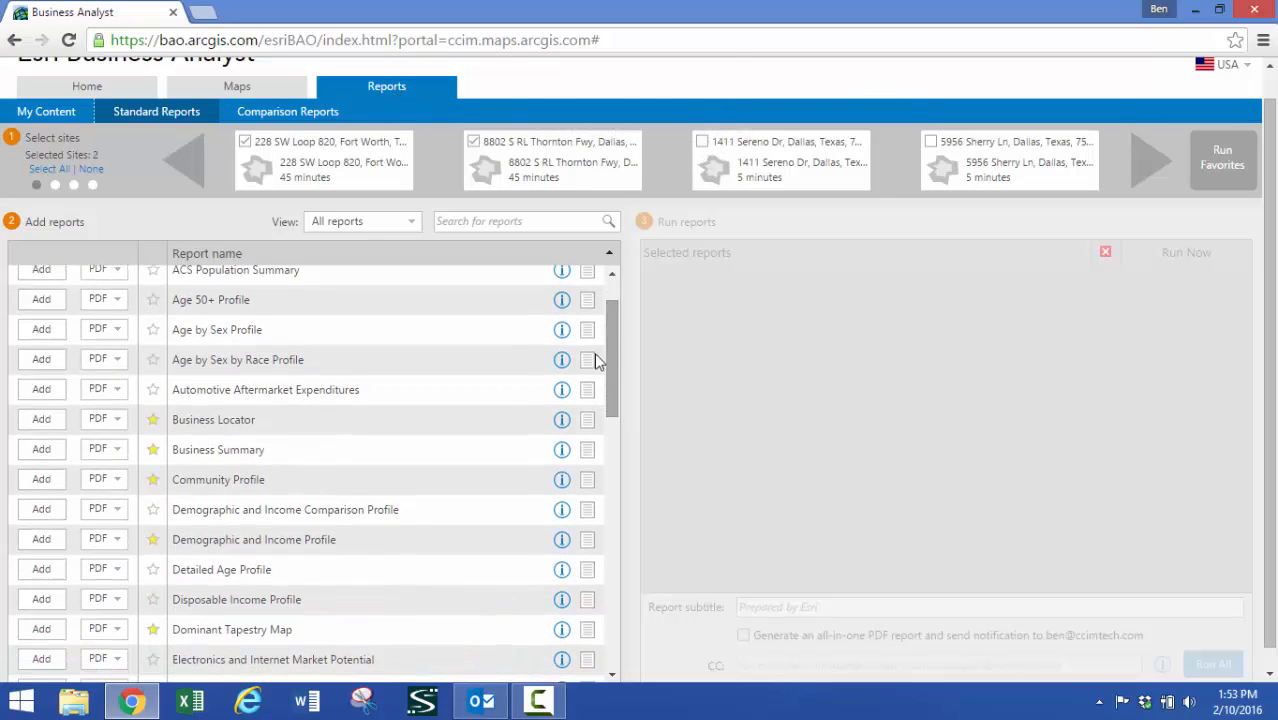
pyautogui.click(47, 457)
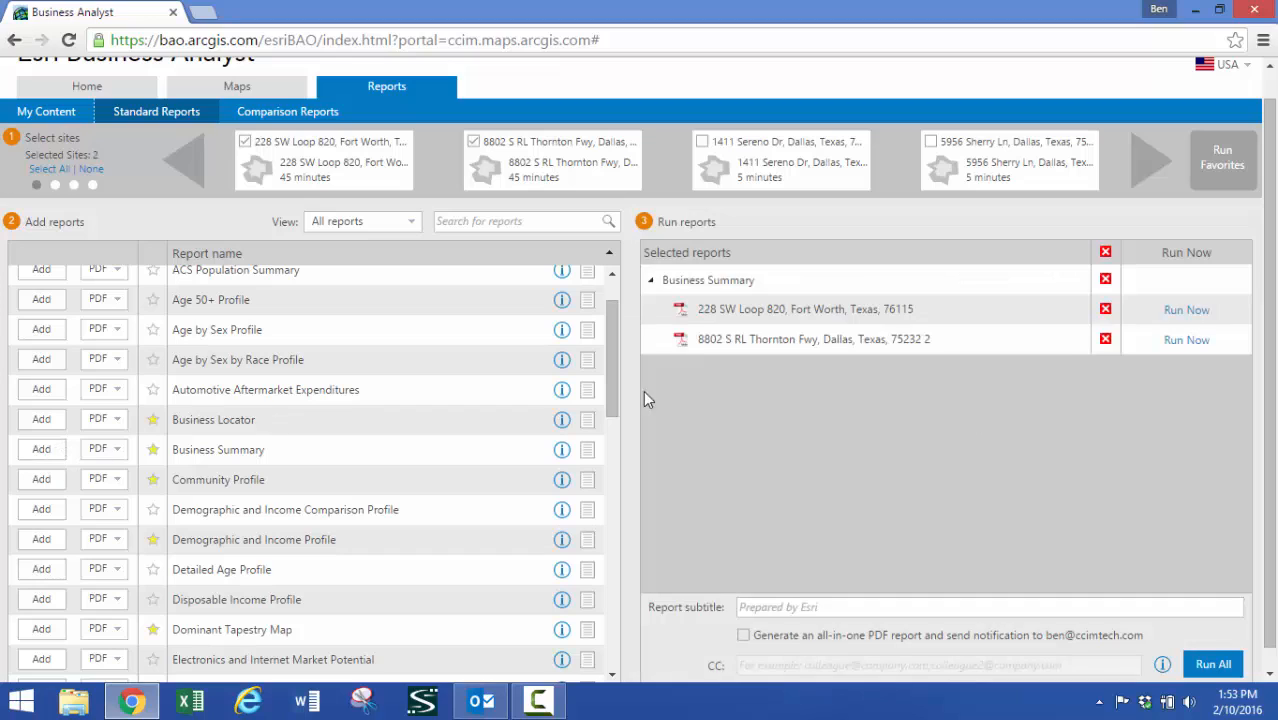
pyautogui.click(1214, 665)
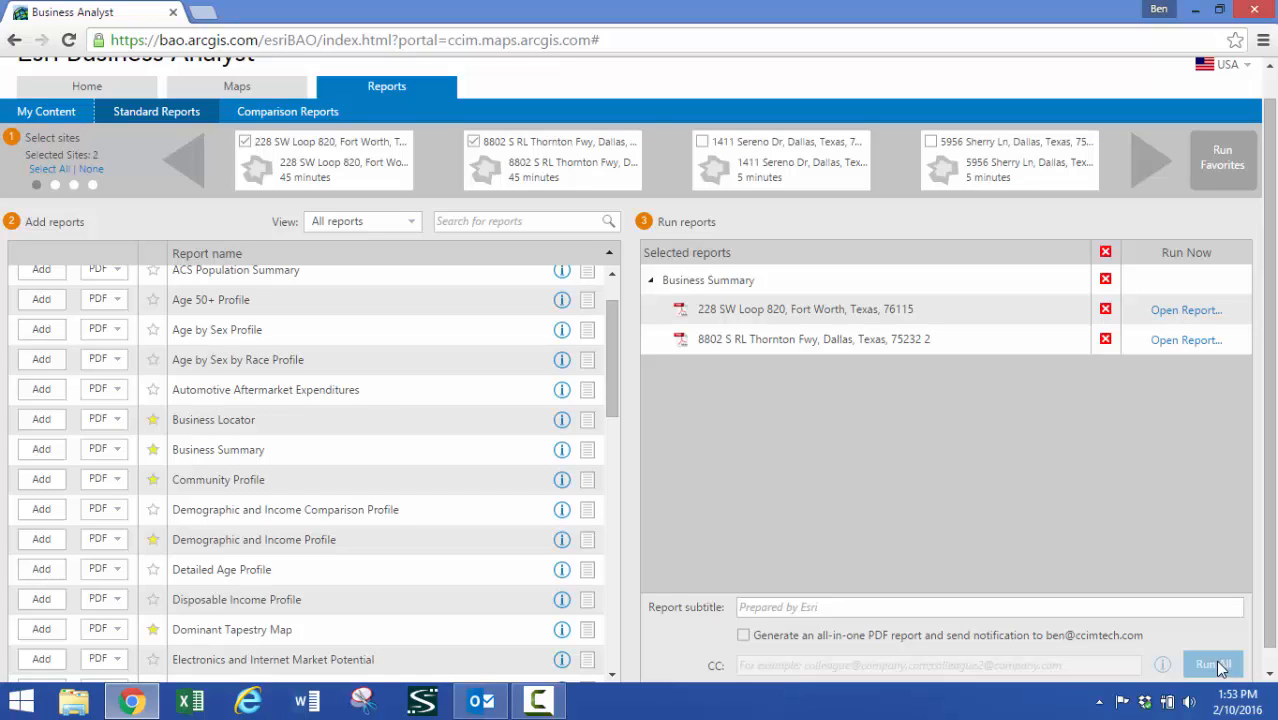
# Review the Fort Worth site's Business Summary report, highlighting the manufacturing figures, and close it
pyautogui.click(1180, 311)
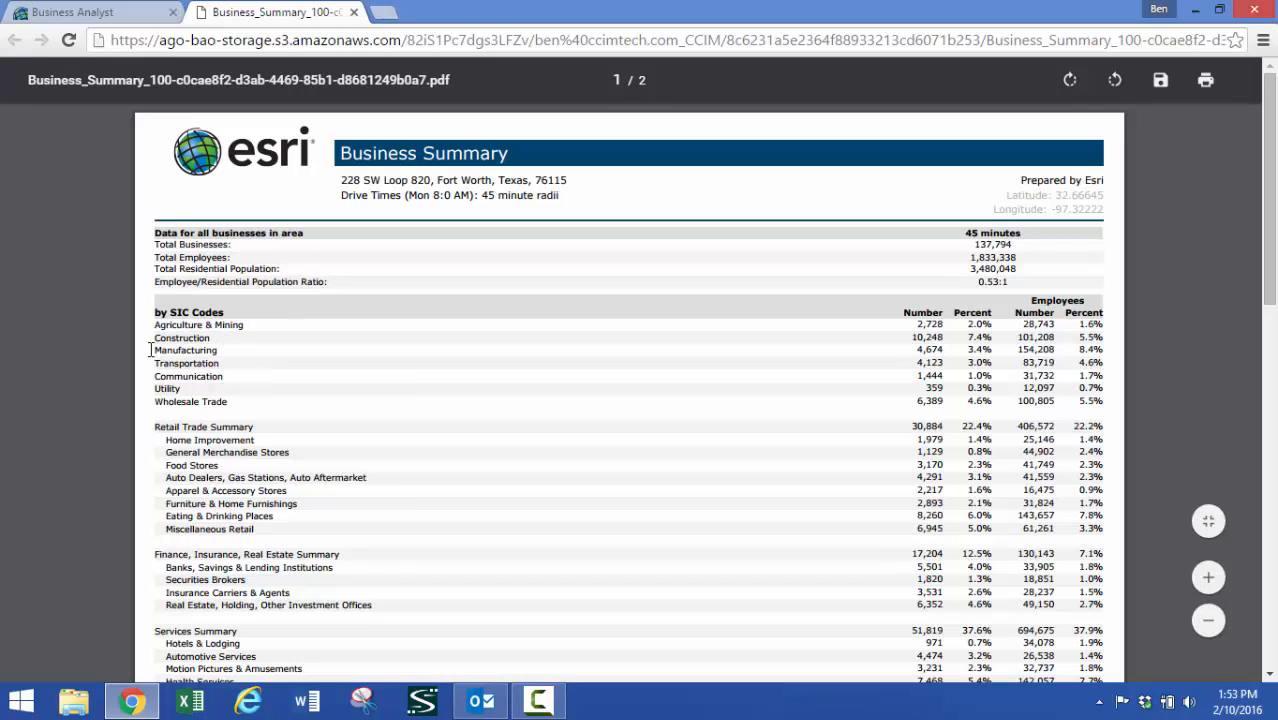
pyautogui.moveTo(155, 349); pyautogui.dragTo(222, 363)
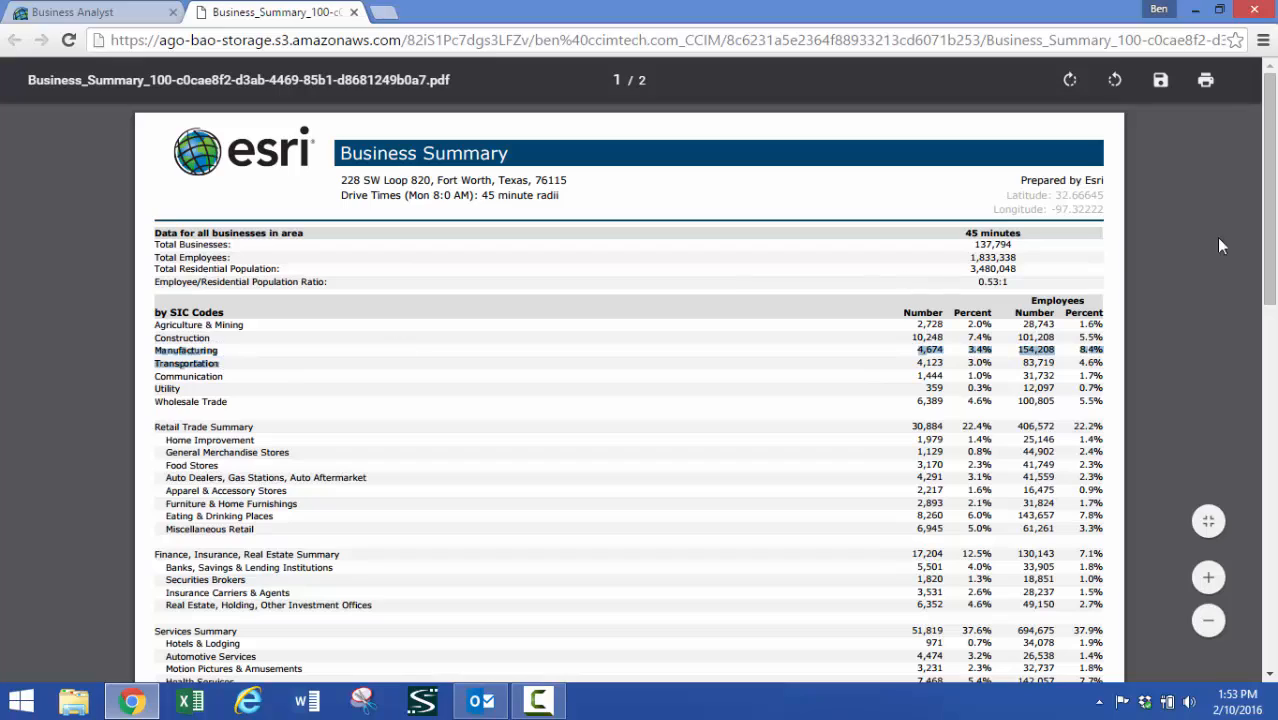
pyautogui.moveTo(1273, 240); pyautogui.dragTo(1272, 598)
pyautogui.moveTo(1274, 372); pyautogui.dragTo(1272, 228)
pyautogui.click(354, 12)
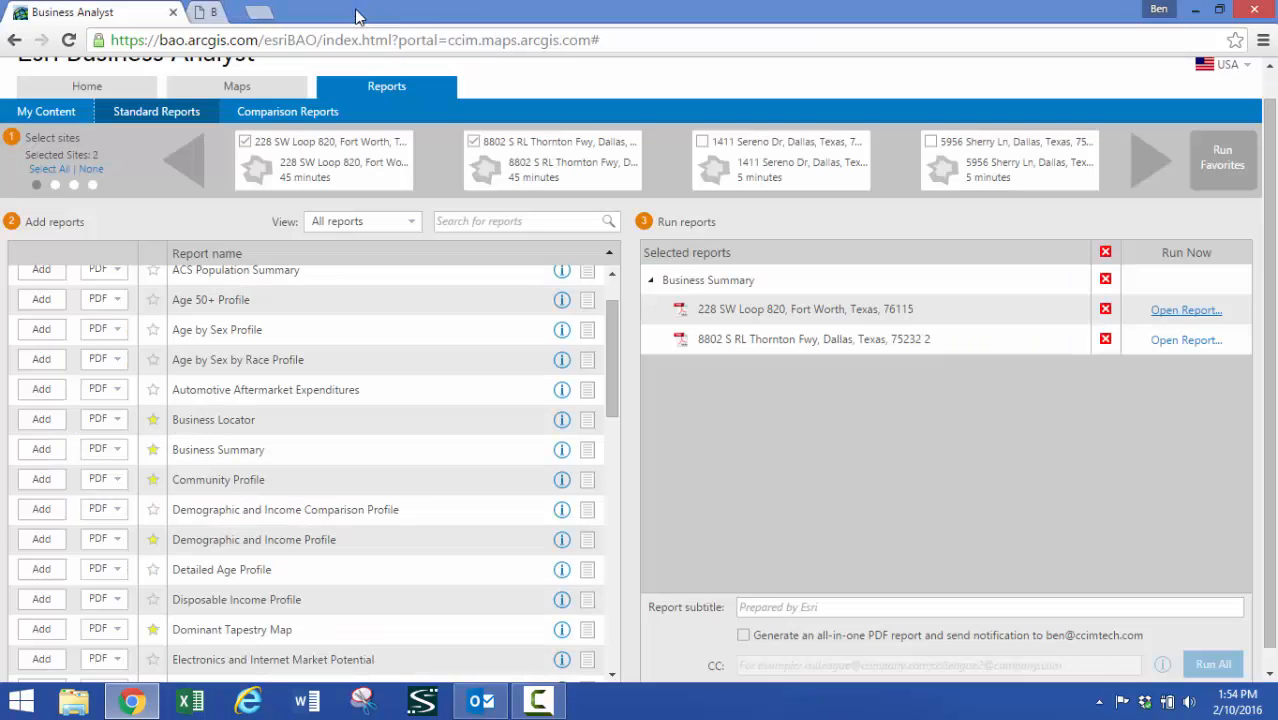
# Return from the report to the map, start a Business and Facilities Search with its extra options shown, and minimize both site pop-ups
pyautogui.click(285, 89)
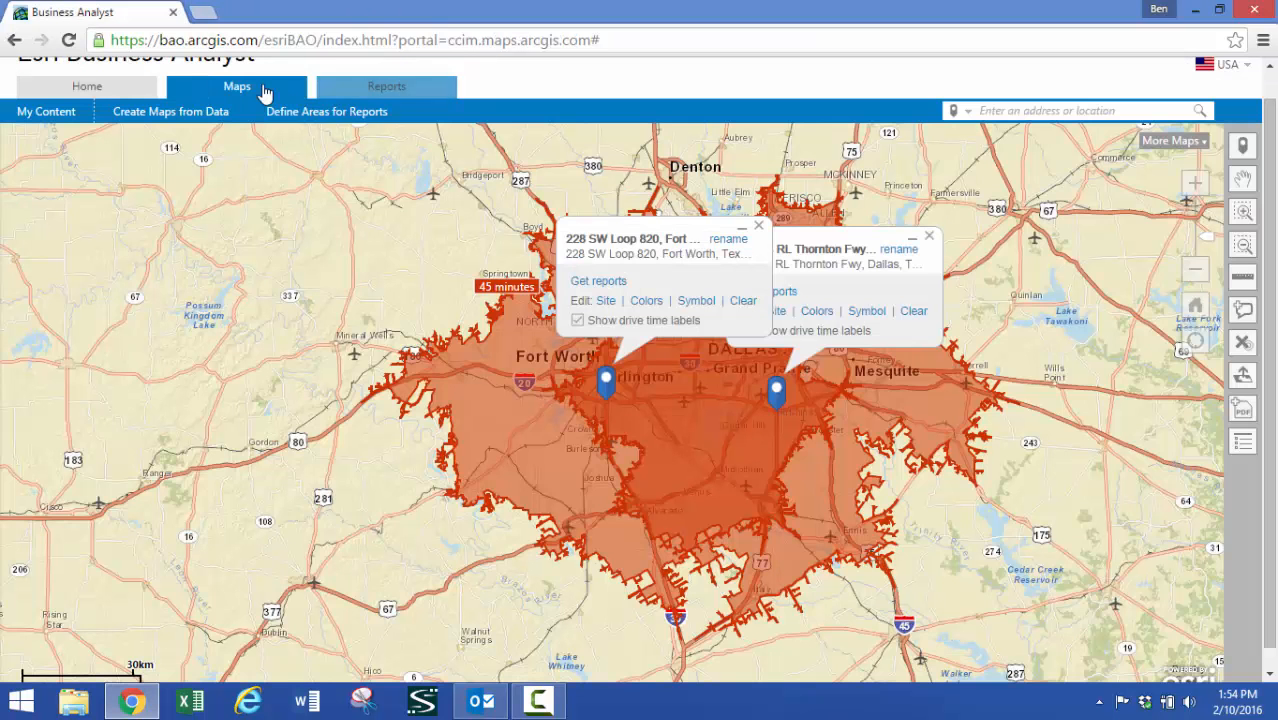
pyautogui.click(195, 121)
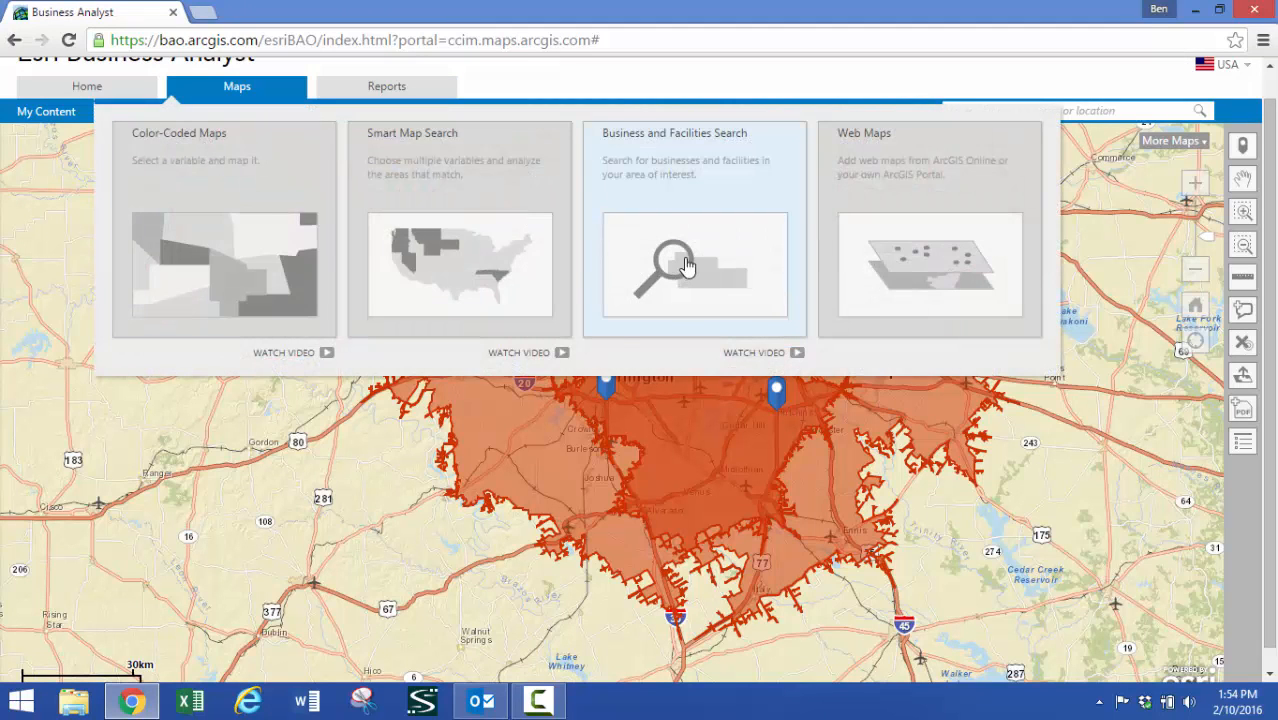
pyautogui.click(686, 265)
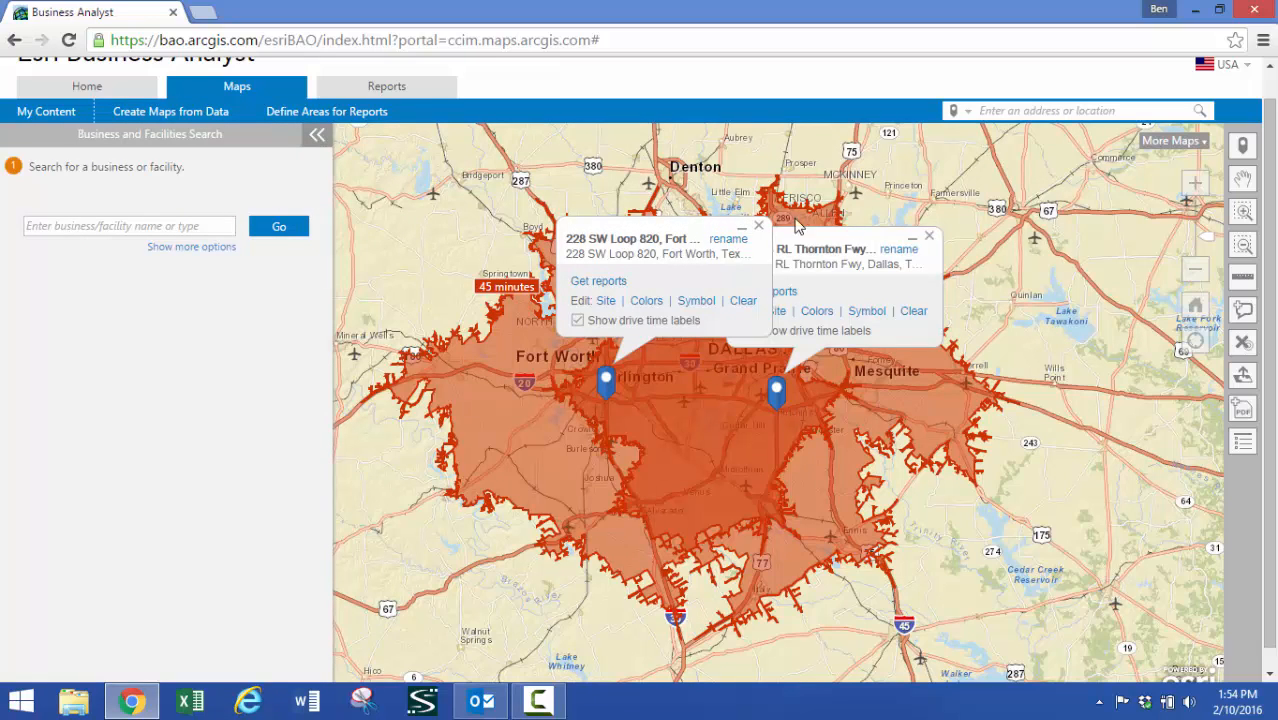
pyautogui.click(741, 228)
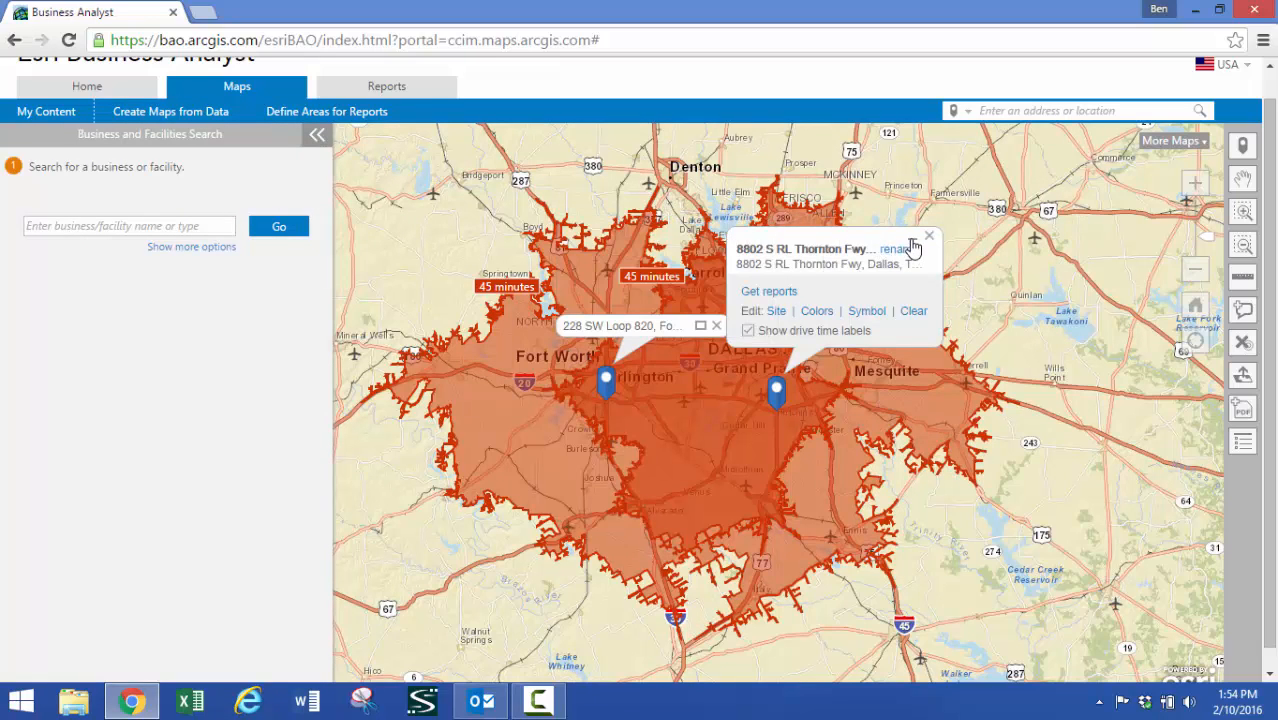
pyautogui.click(912, 244)
pyautogui.click(219, 245)
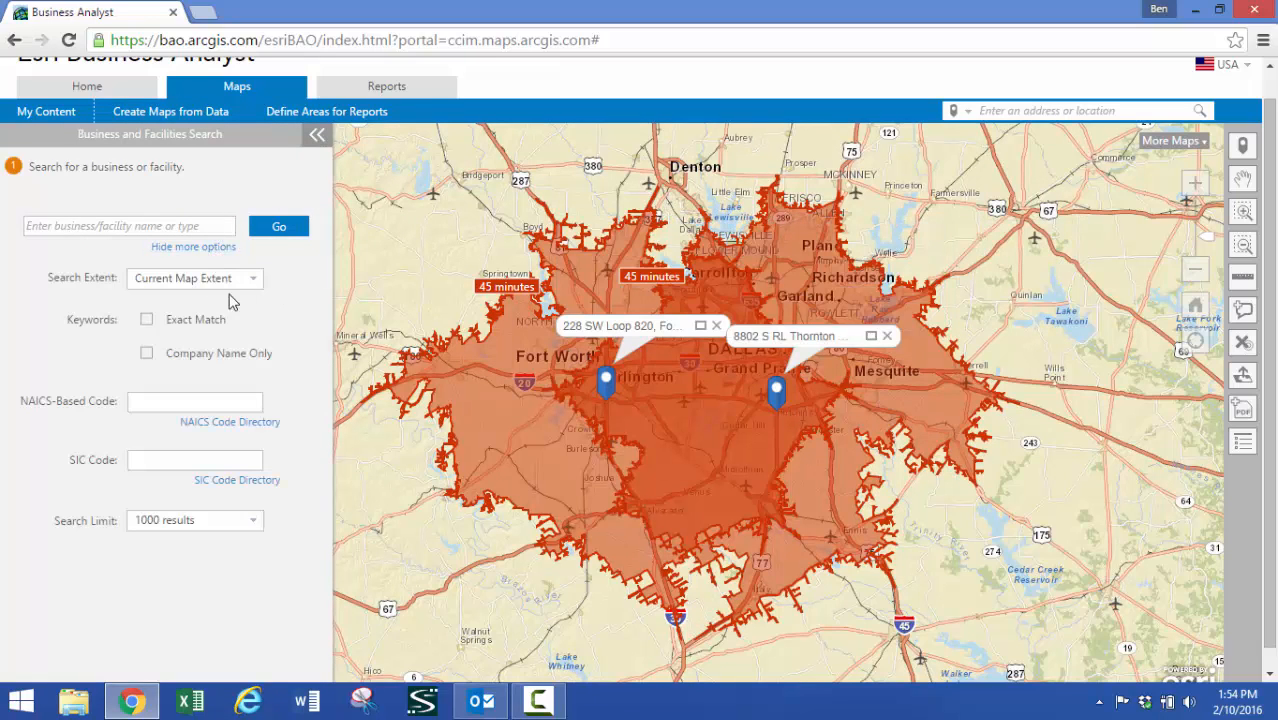
# Look up the codes under sector 48-49, Transportation and Warehousing, in the 2012 NAICS code directory and return to the business search
pyautogui.click(184, 400)
pyautogui.click(221, 425)
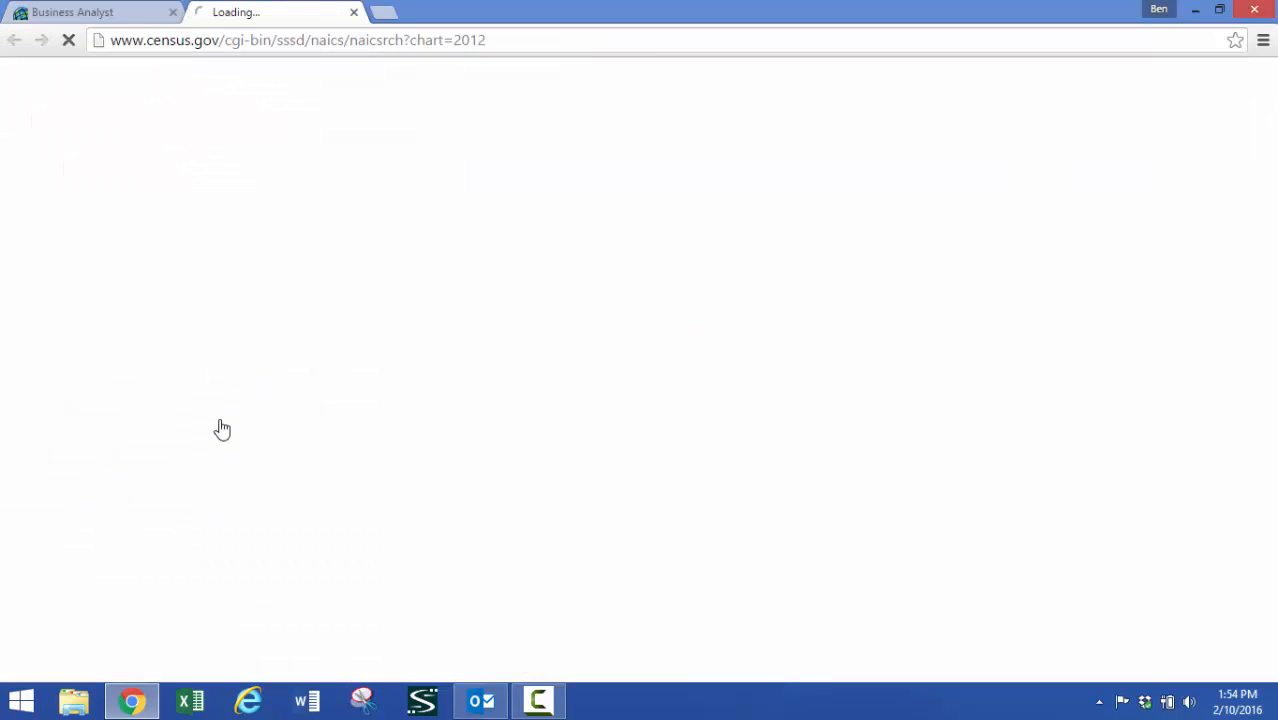
pyautogui.moveTo(1275, 262); pyautogui.dragTo(1275, 347)
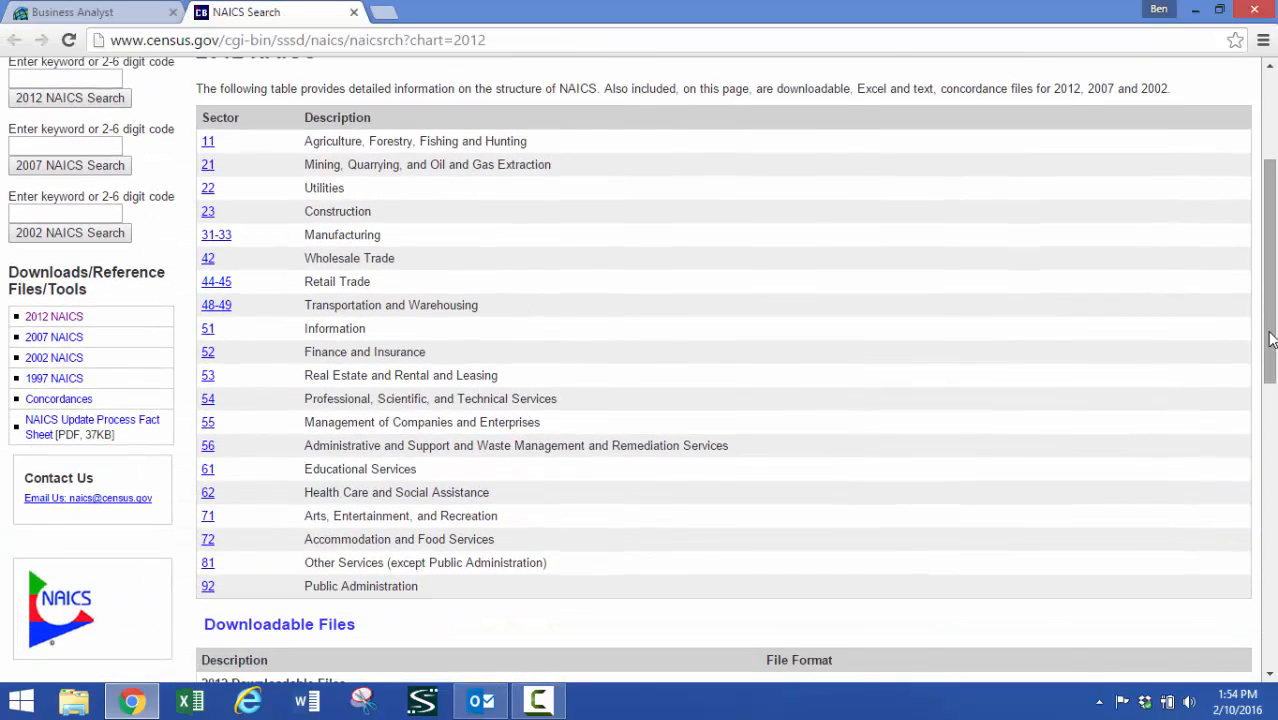
pyautogui.click(217, 307)
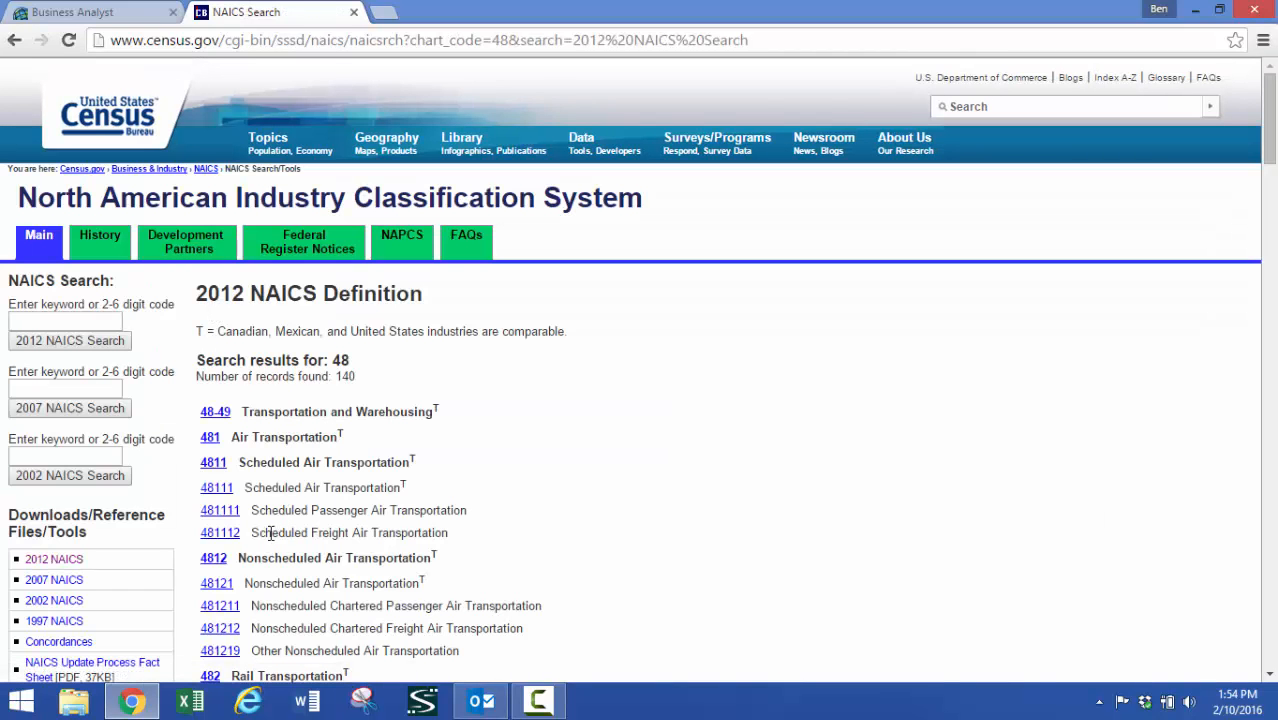
pyautogui.moveTo(1270, 120); pyautogui.dragTo(1270, 158)
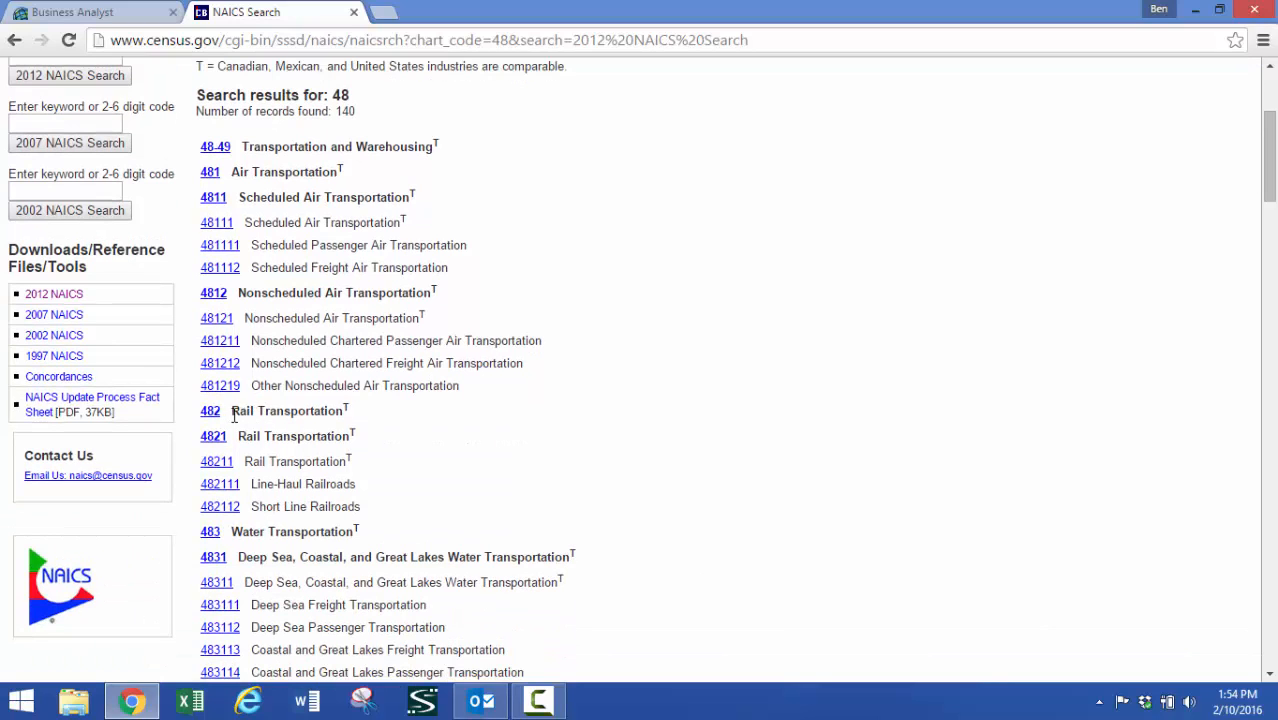
pyautogui.click(146, 5)
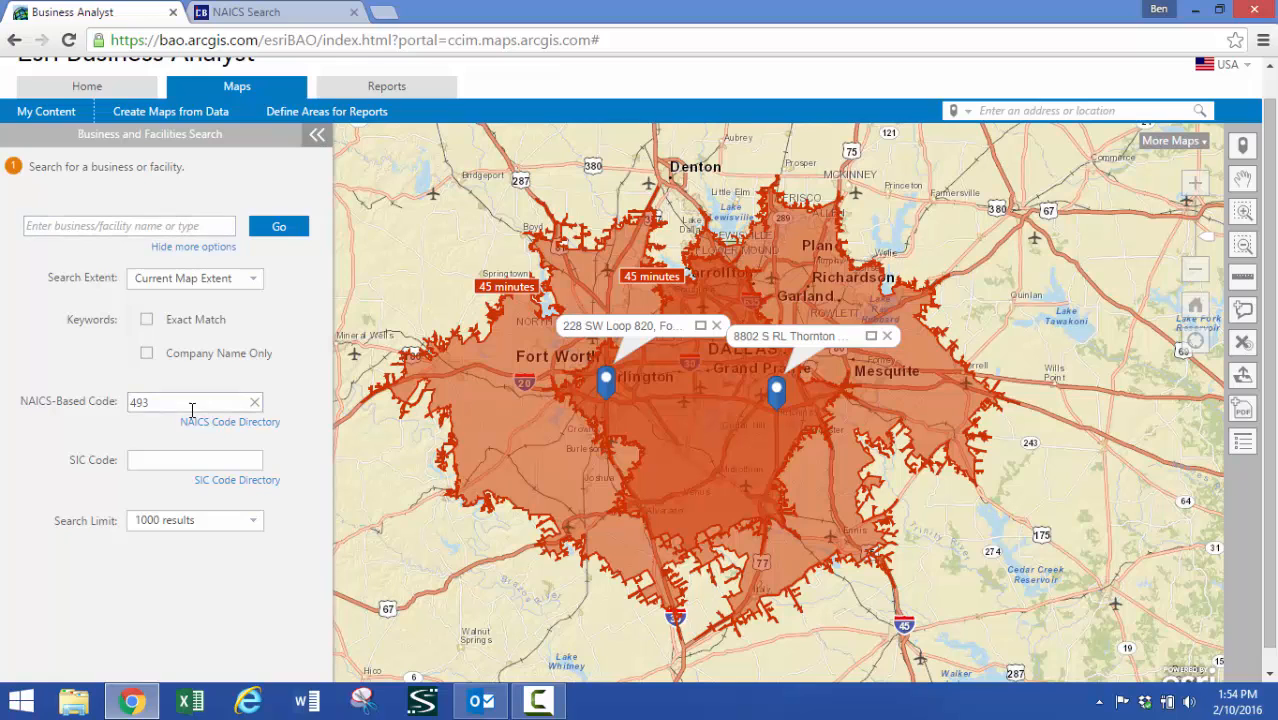
# Search the current map extent for businesses with NAICS-based code 482
pyautogui.moveTo(192, 405); pyautogui.dragTo(2, 373)
pyautogui.write('482')
pyautogui.click(266, 232)
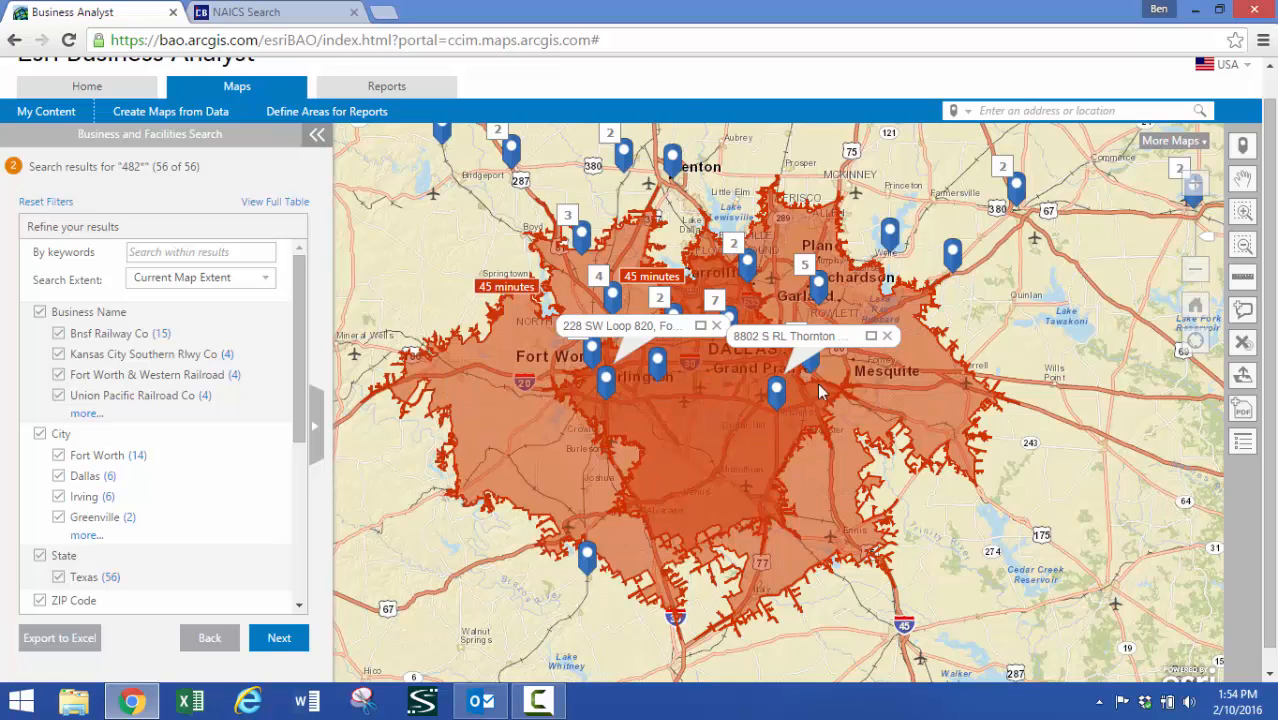
# Limit the rail transportation results to the Fort Worth drive-time area, switch the extent to the Dallas one, and go back to the search form
pyautogui.click(268, 279)
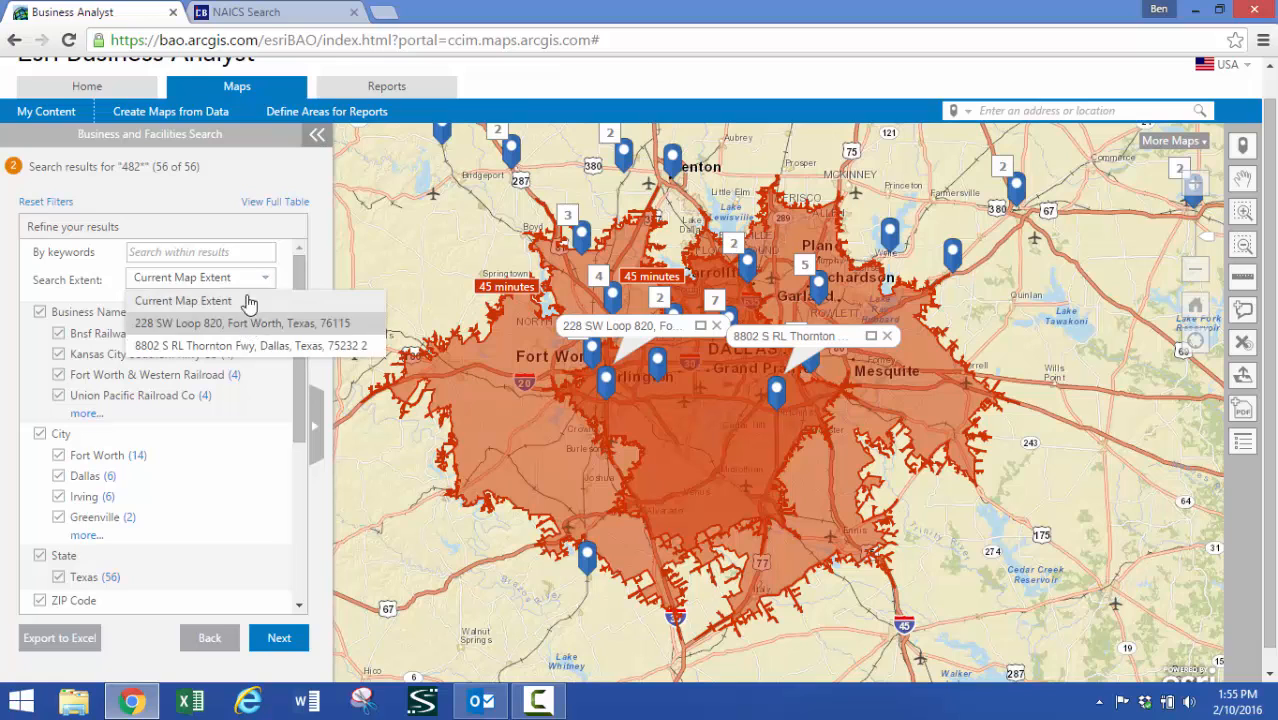
pyautogui.click(268, 325)
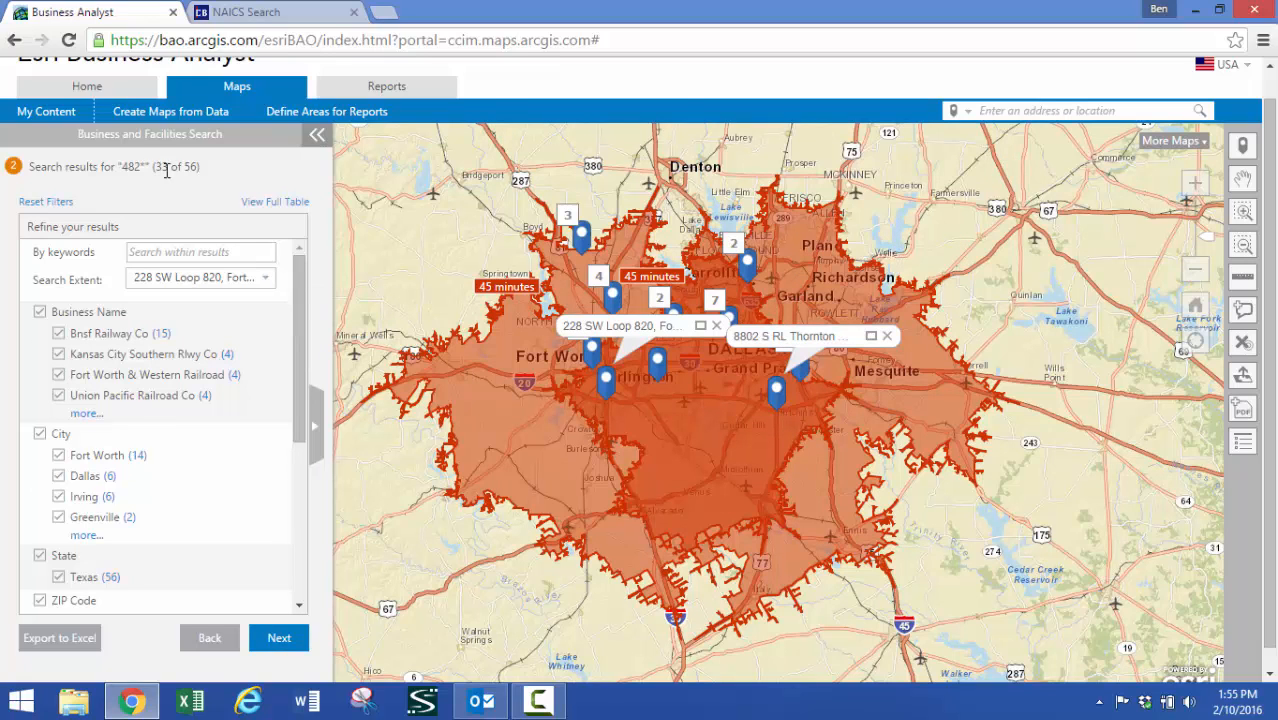
pyautogui.click(268, 279)
pyautogui.click(214, 345)
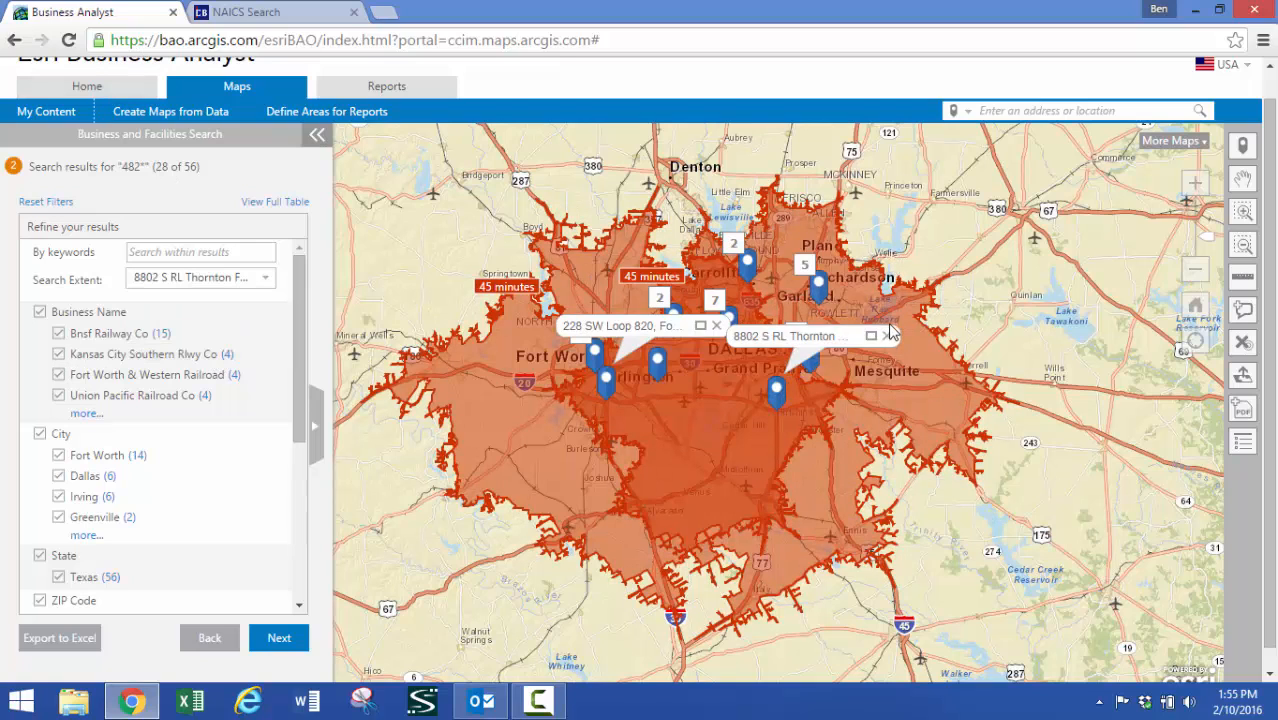
pyautogui.click(205, 638)
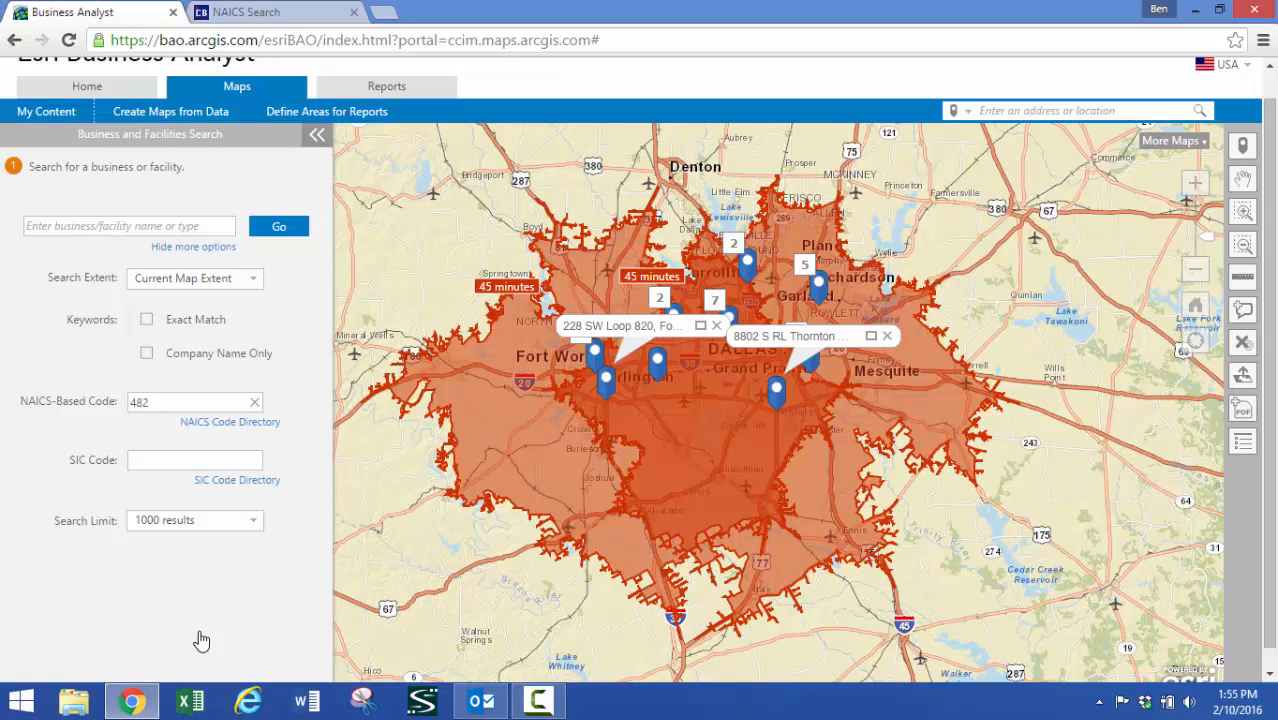
# Start a customized comparison report for the two selected 45-minute sites
pyautogui.click(346, 115)
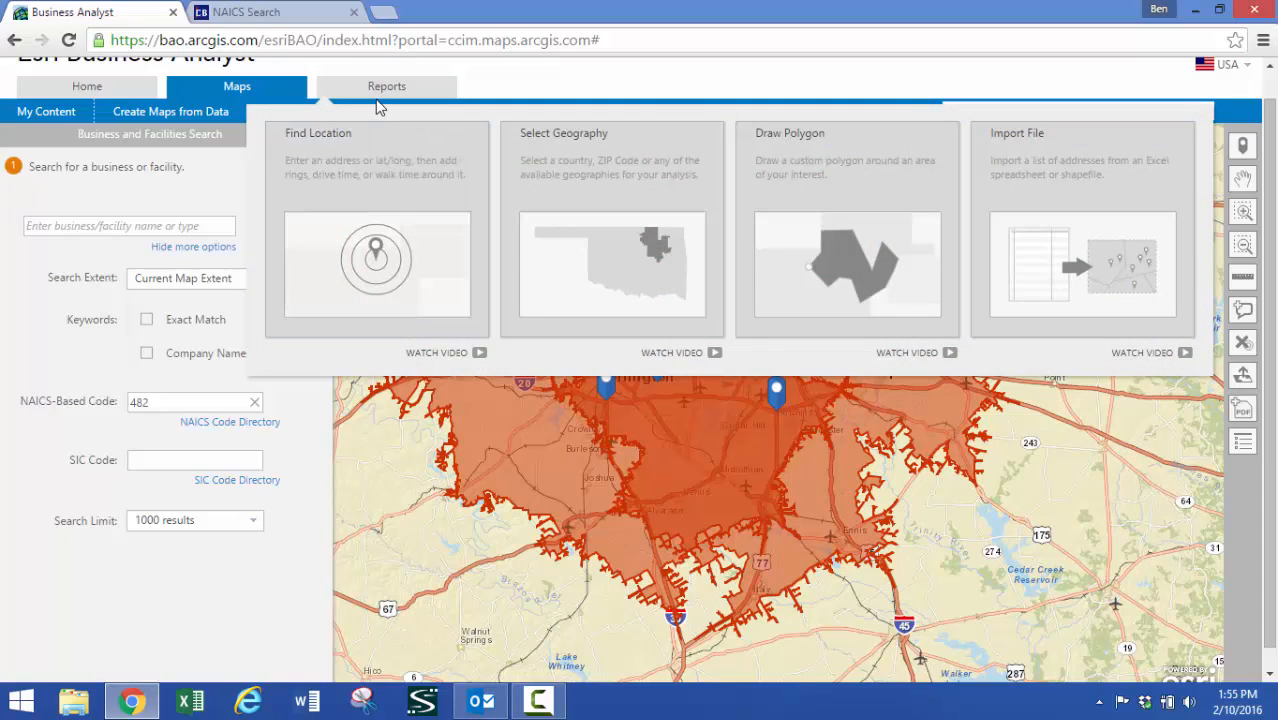
pyautogui.click(376, 92)
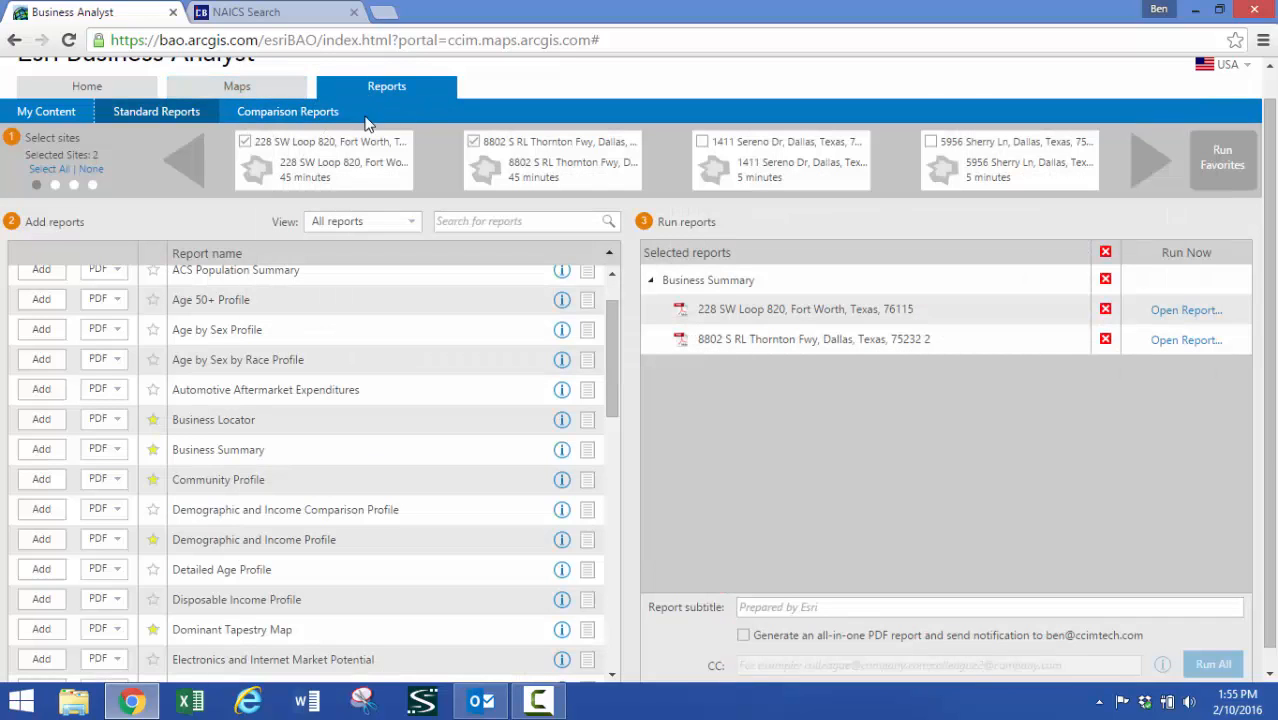
pyautogui.click(290, 118)
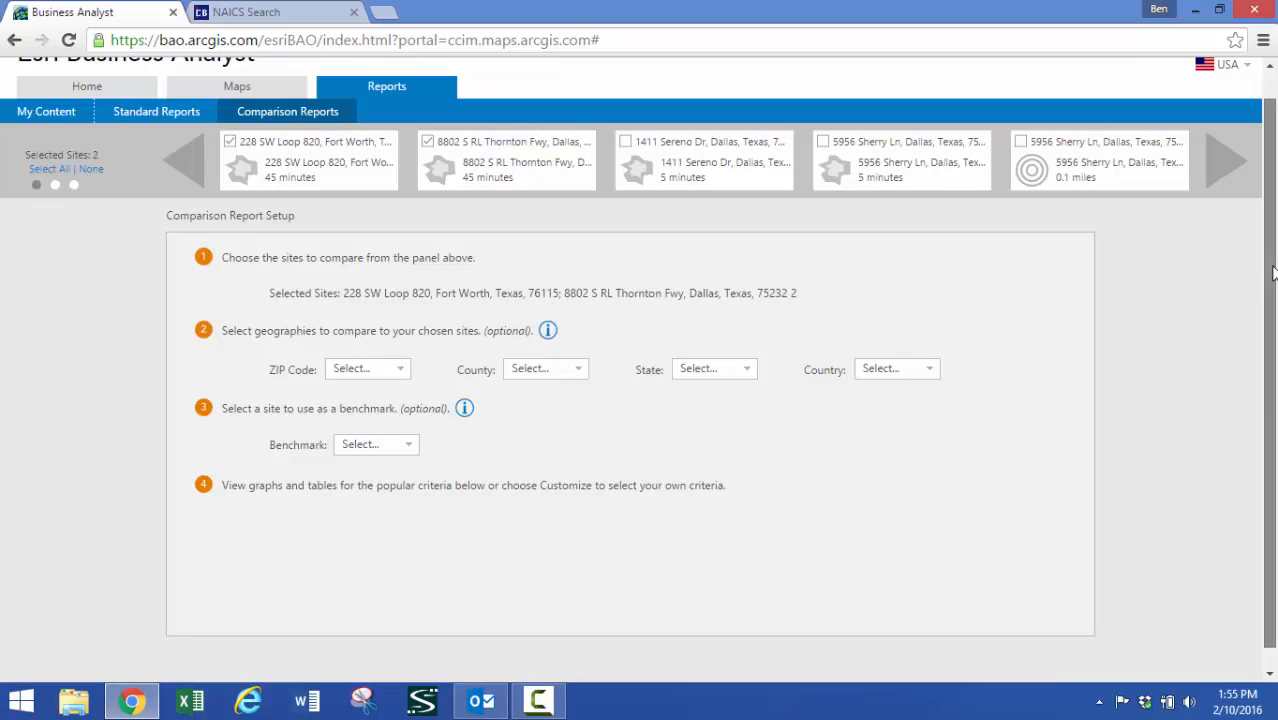
pyautogui.moveTo(1270, 272)
pyautogui.mouseDown()
pyautogui.moveTo(1270, 239)
pyautogui.moveTo(1270, 250)
pyautogui.mouseUp()
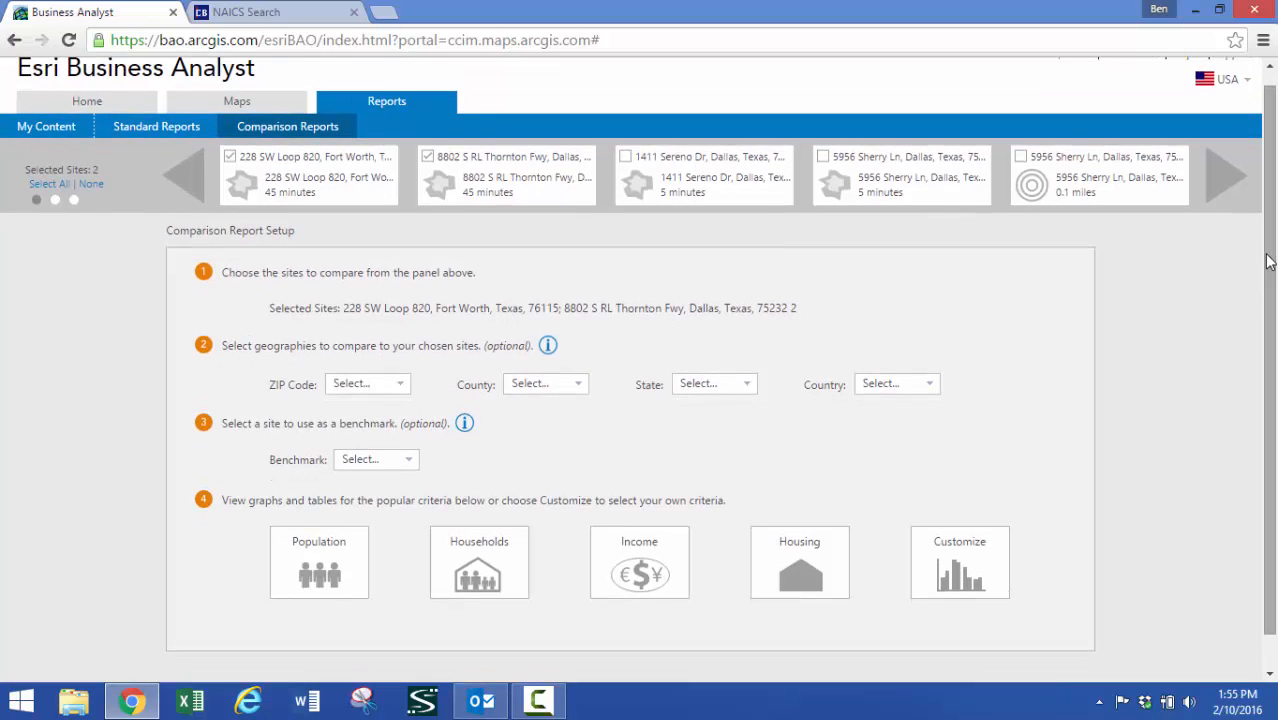
pyautogui.click(955, 568)
pyautogui.click(633, 562)
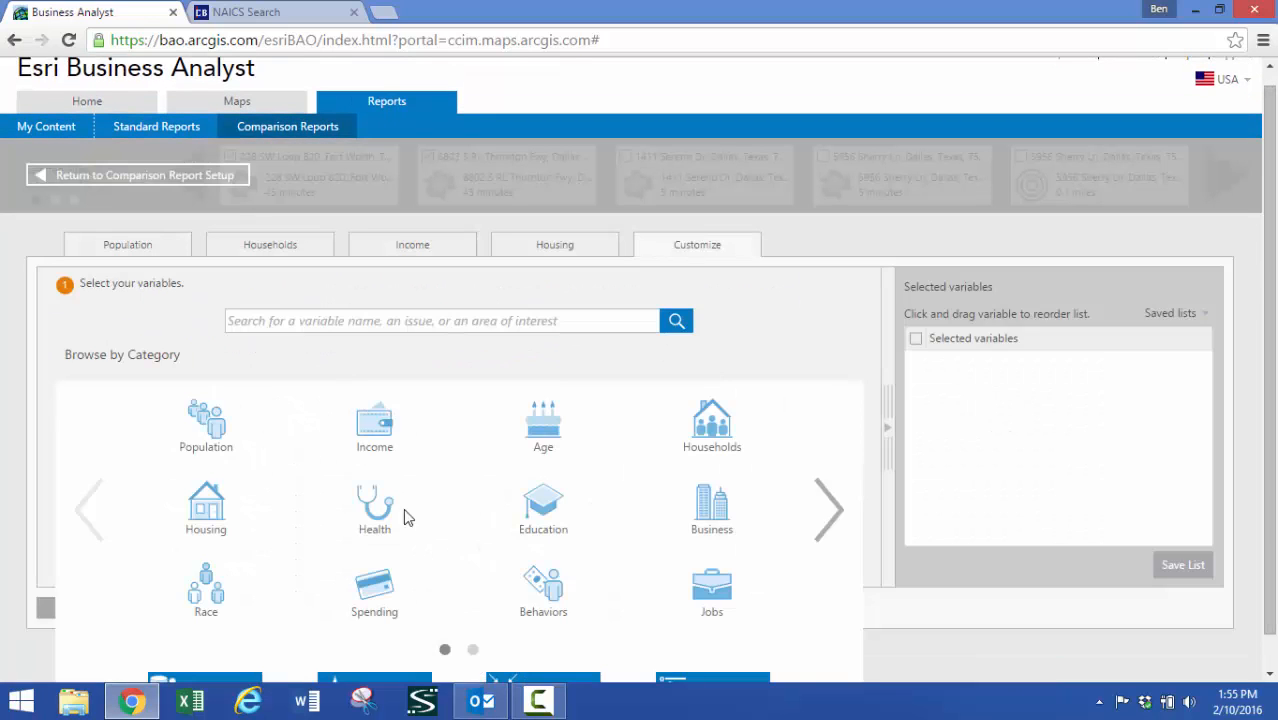
# Add the Business variables 2015 Total (SIC01-99) Businesses and 2015 Total (SIC01-99) Employees to the comparison
pyautogui.click(702, 514)
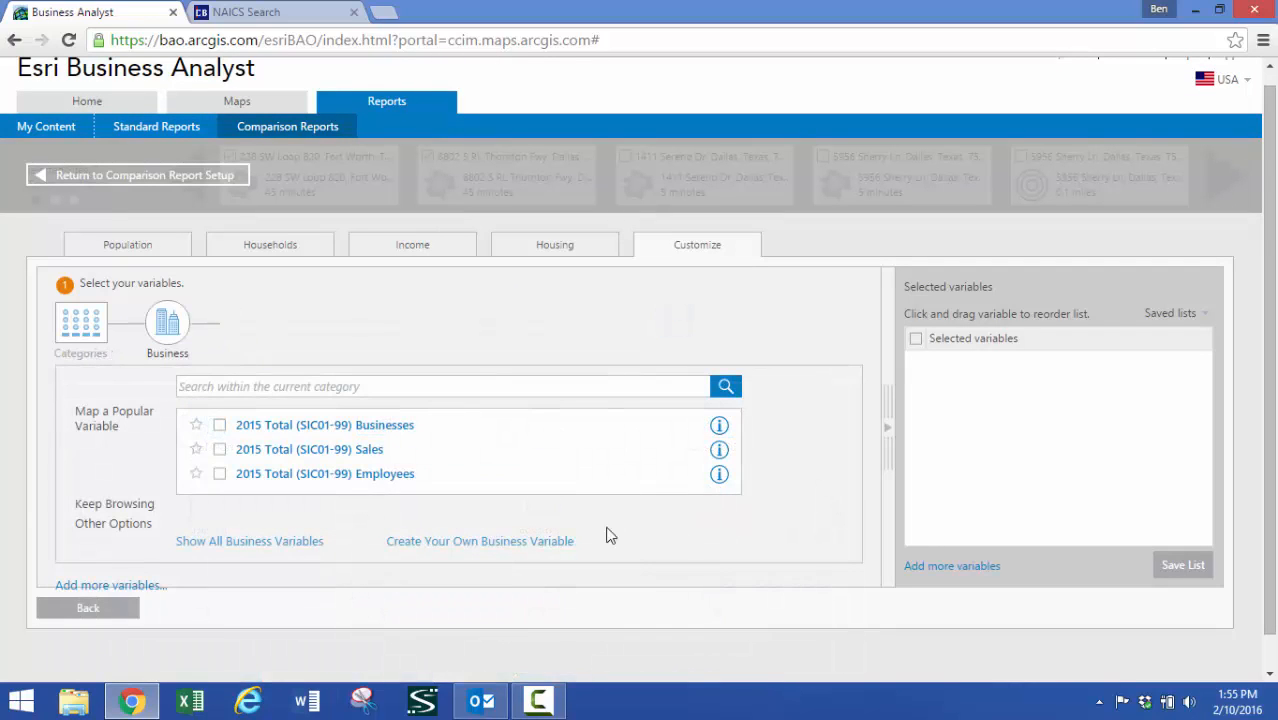
pyautogui.click(220, 426)
pyautogui.click(220, 474)
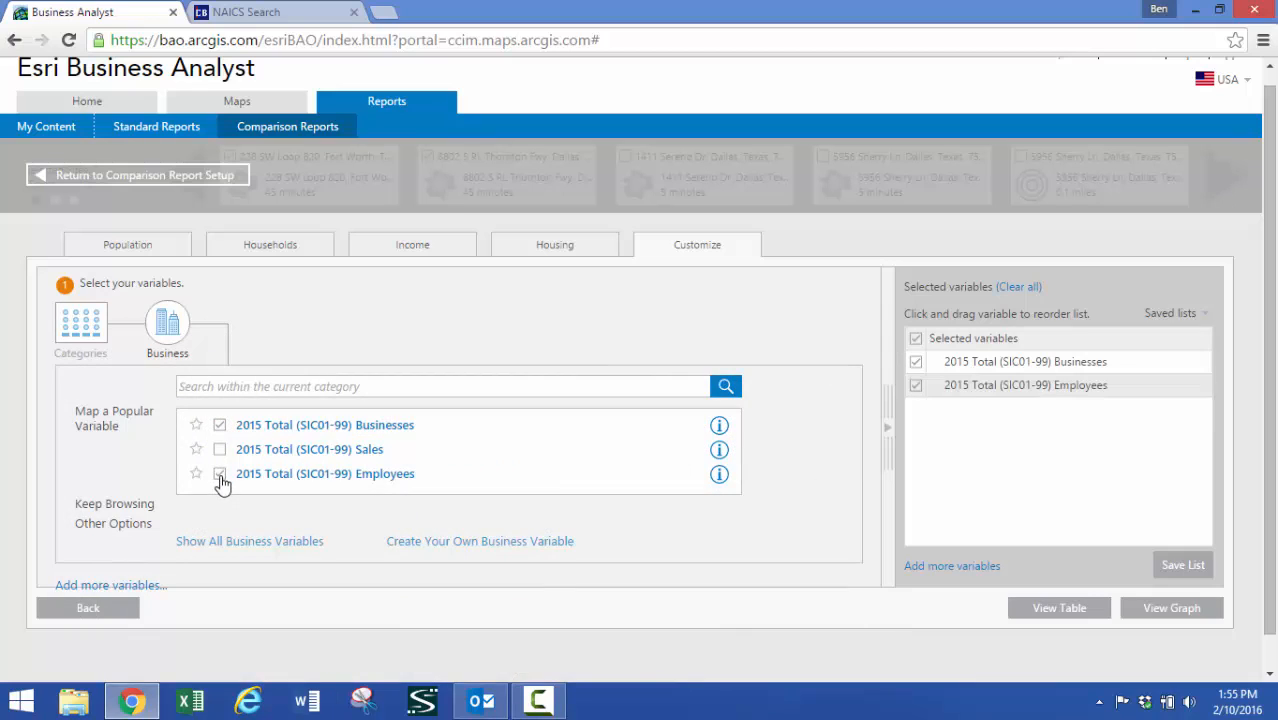
# Add the 2015 Transportation/Warehouse (NAICS48-49) Businesses variable from the full list of business variables by NAICS code
pyautogui.click(236, 541)
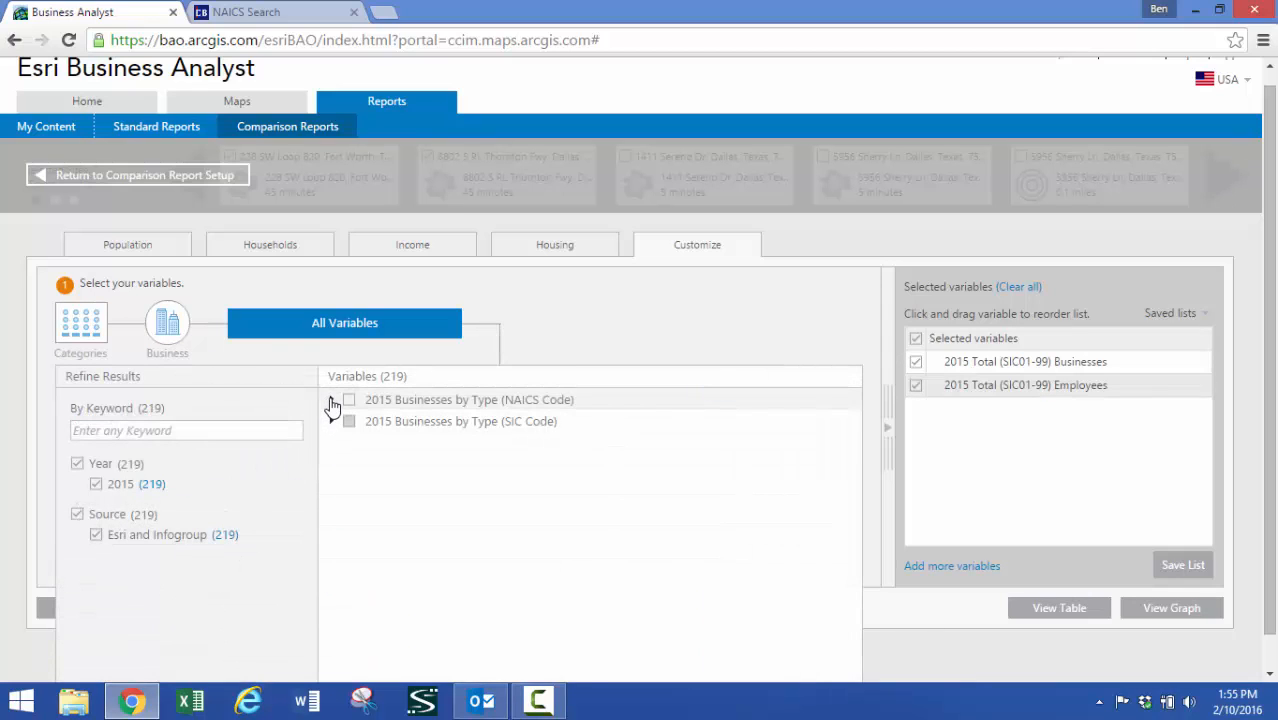
pyautogui.click(331, 401)
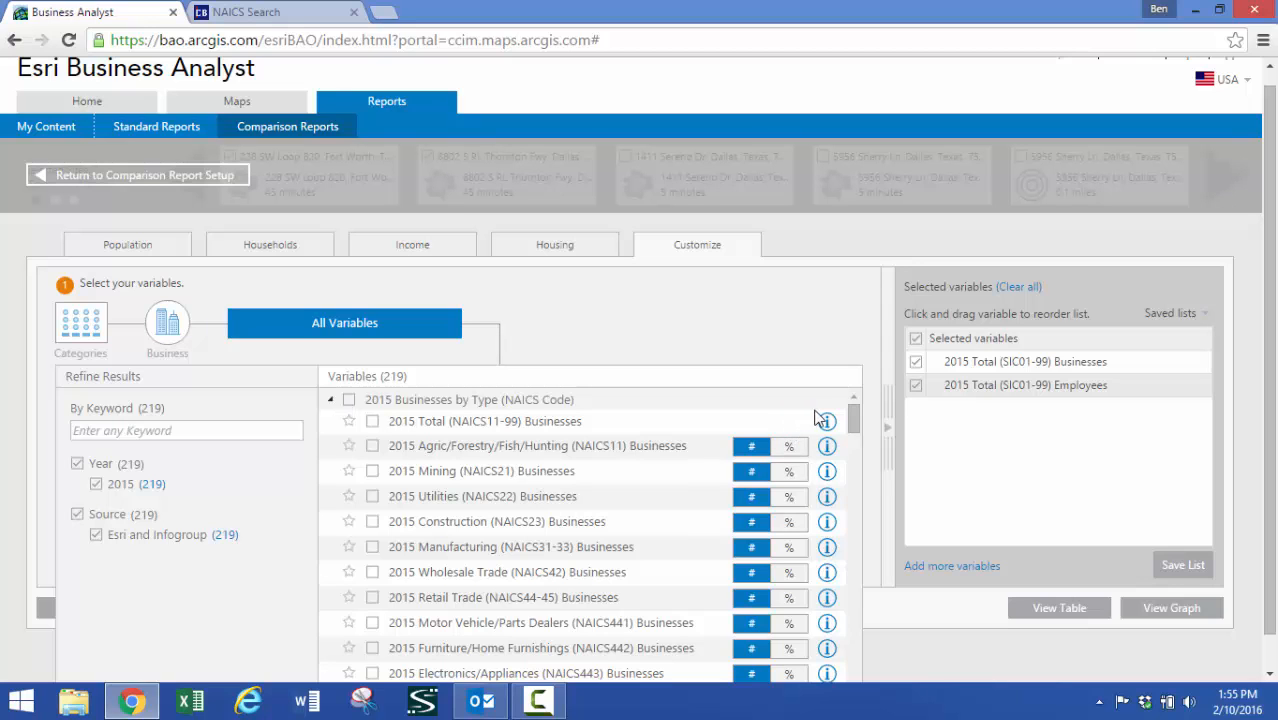
pyautogui.moveTo(853, 420); pyautogui.dragTo(857, 456)
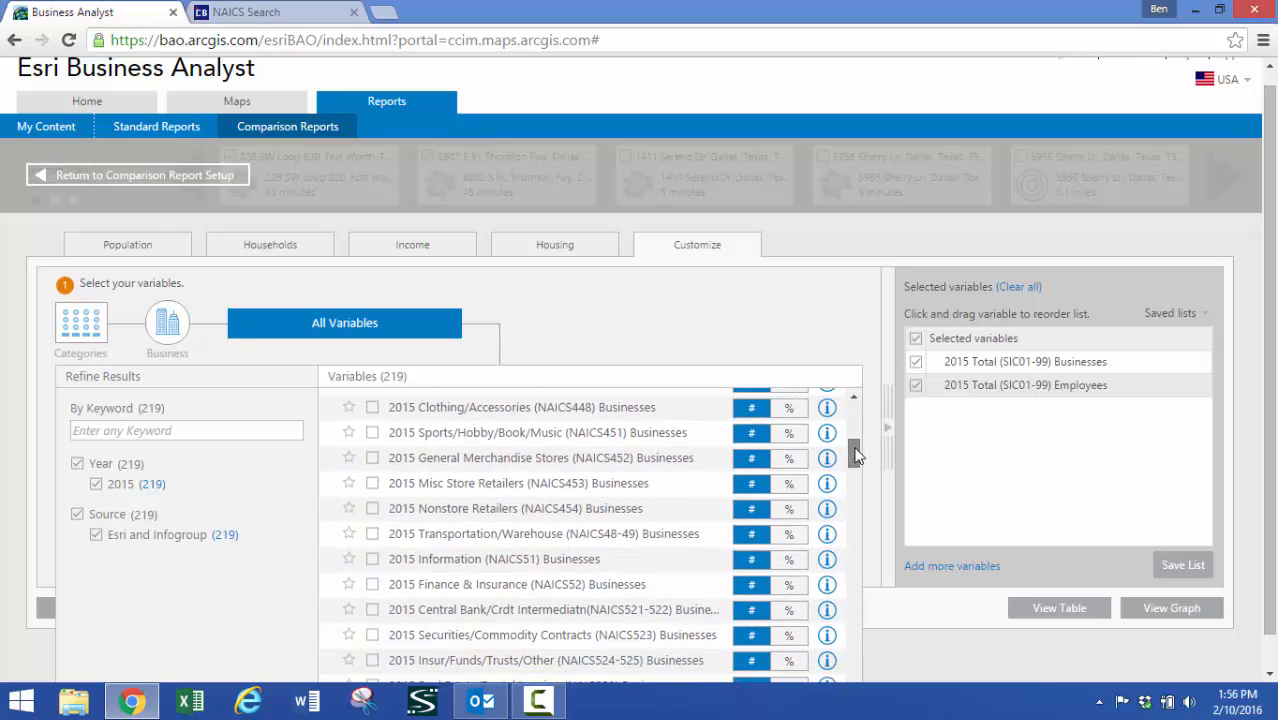
pyautogui.click(372, 533)
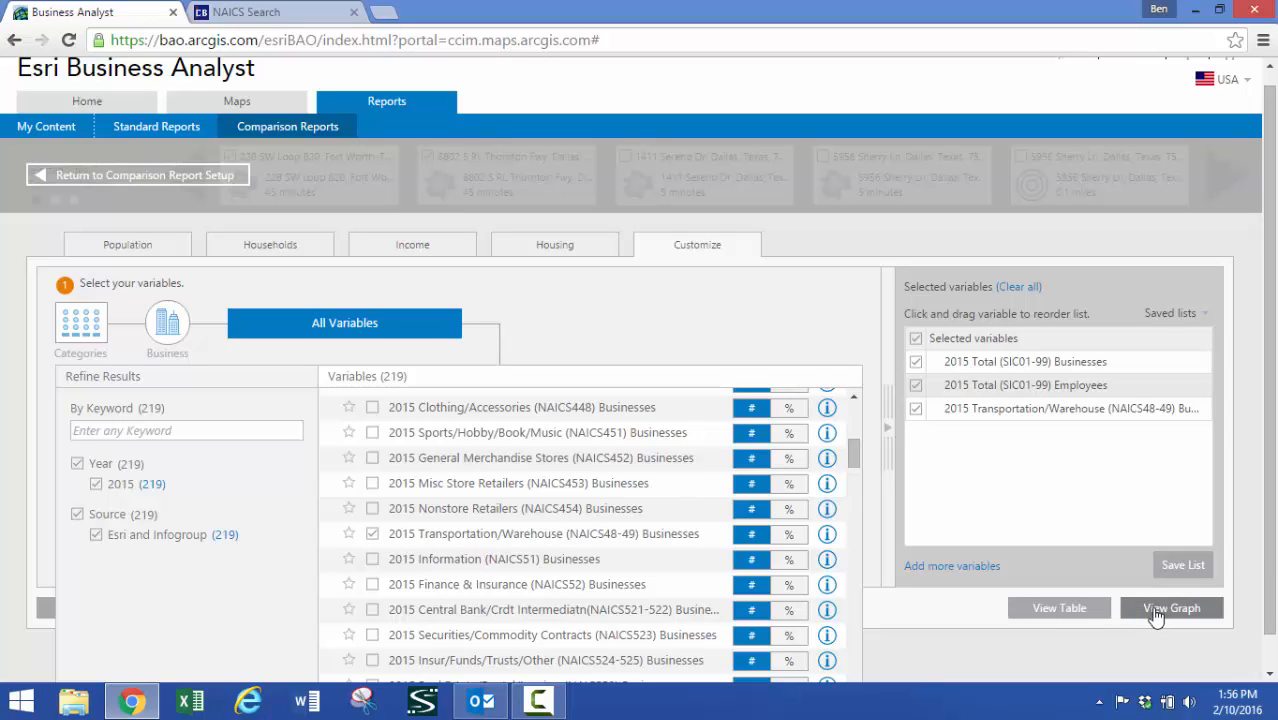
# View the two sites' comparison as a table, leave it for the comparison setup, and return to the map
pyautogui.click(1086, 616)
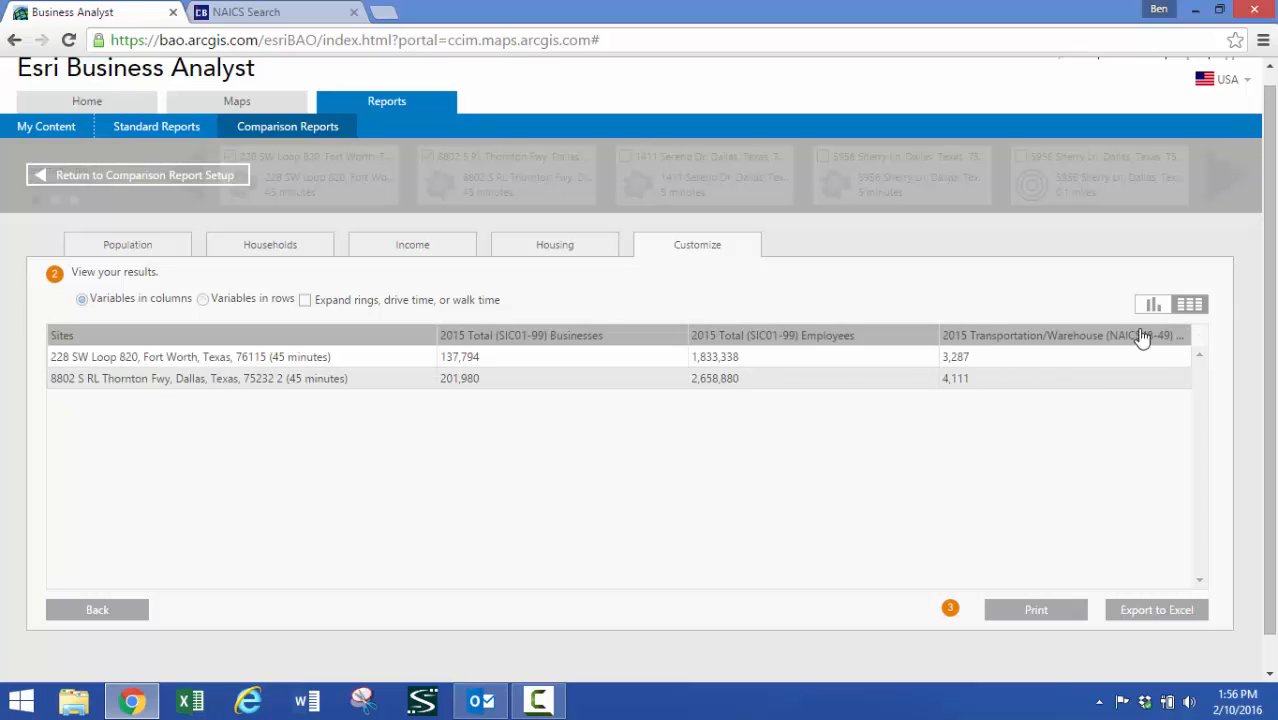
pyautogui.click(147, 184)
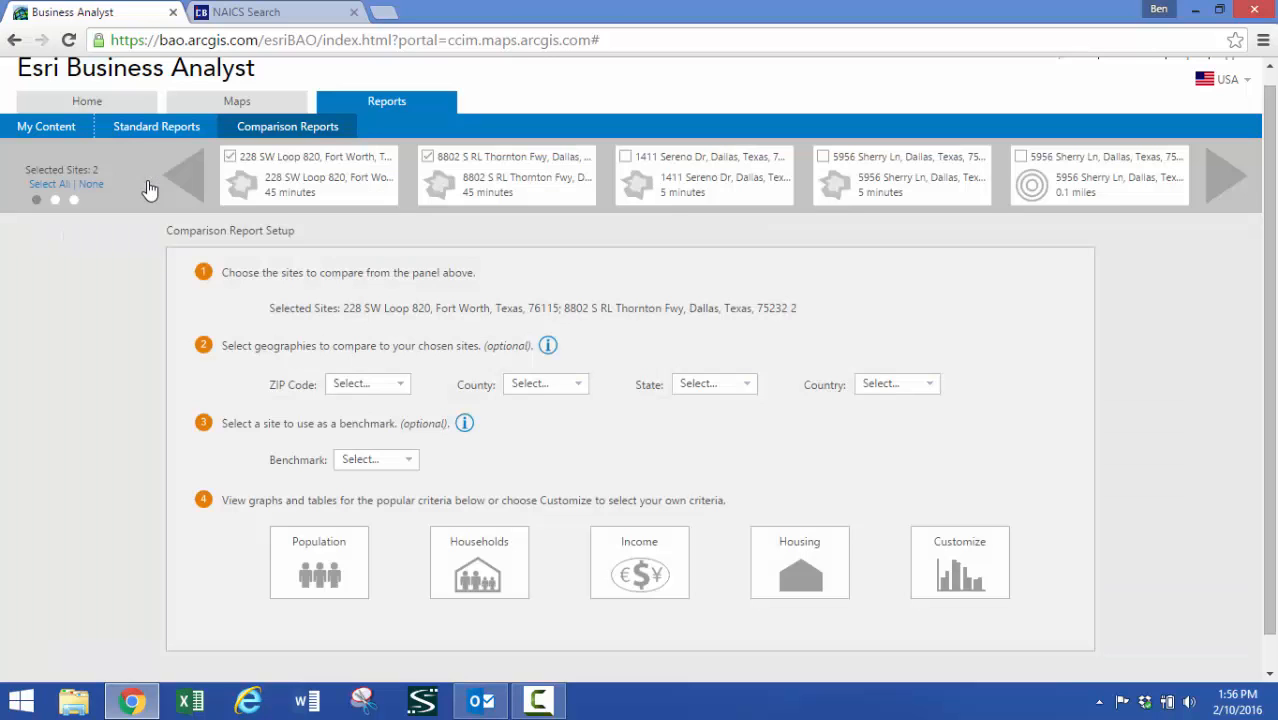
pyautogui.click(222, 101)
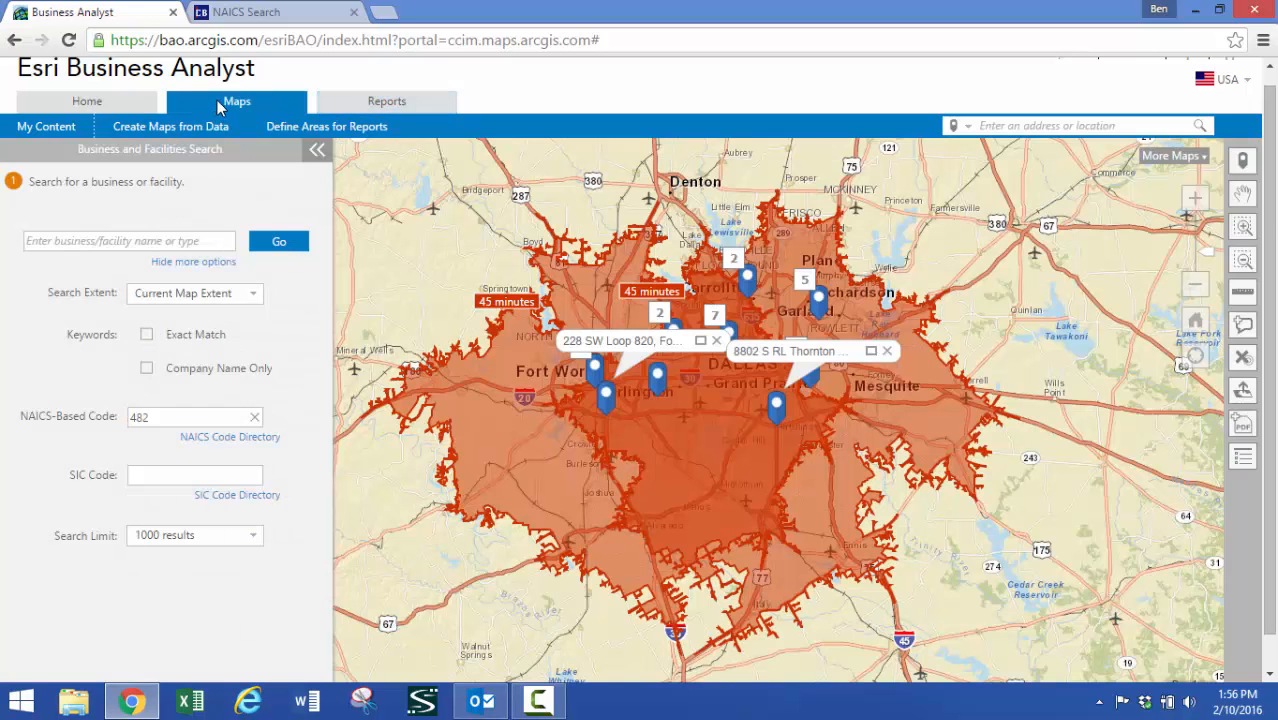